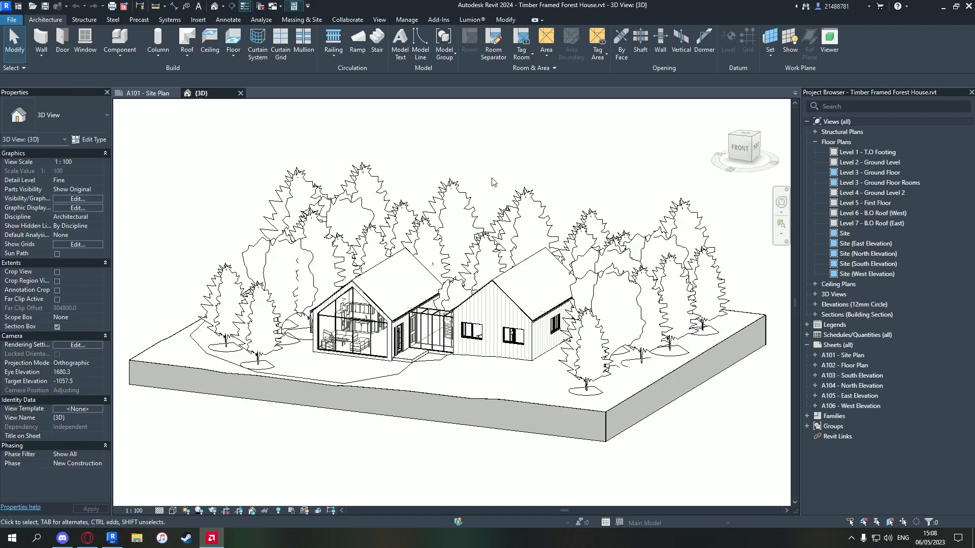
{"action": "left_click", "coordinate": [514, 183]}
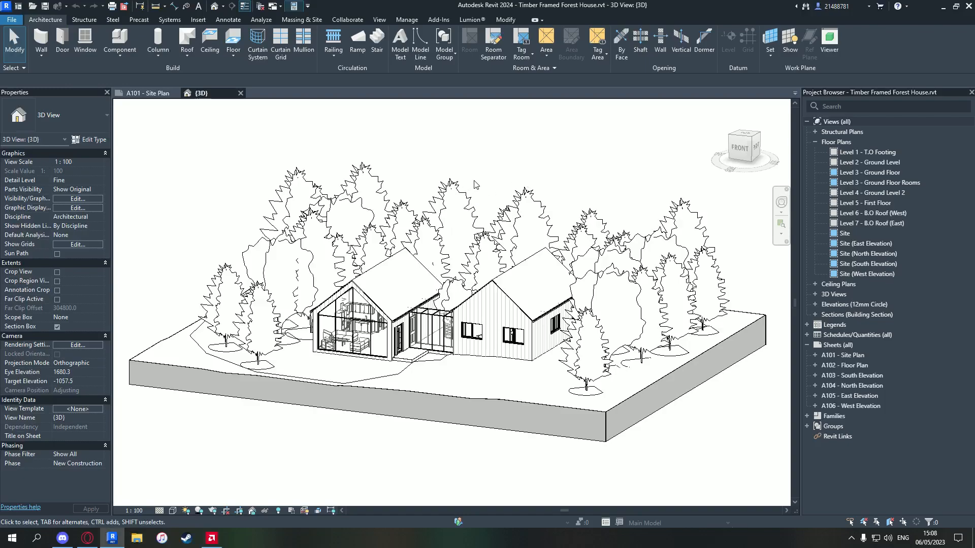
{"action": "middle_click_drag", "start_coordinate": [475, 184], "coordinate": [491, 179]}
{"action": "middle_click_drag", "start_coordinate": [396, 259], "coordinate": [489, 265], "text": "shift"}
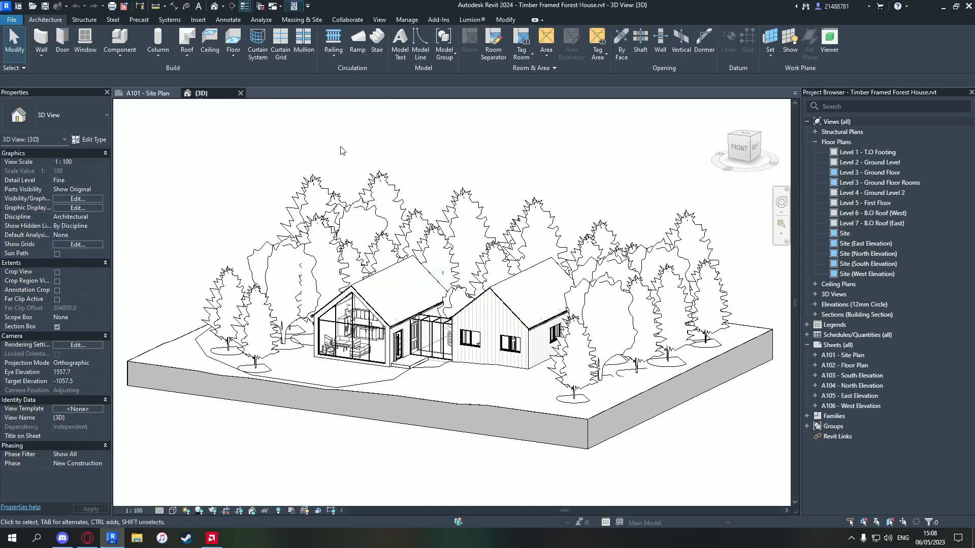
{"action": "middle_click_drag", "start_coordinate": [436, 164], "coordinate": [444, 167]}
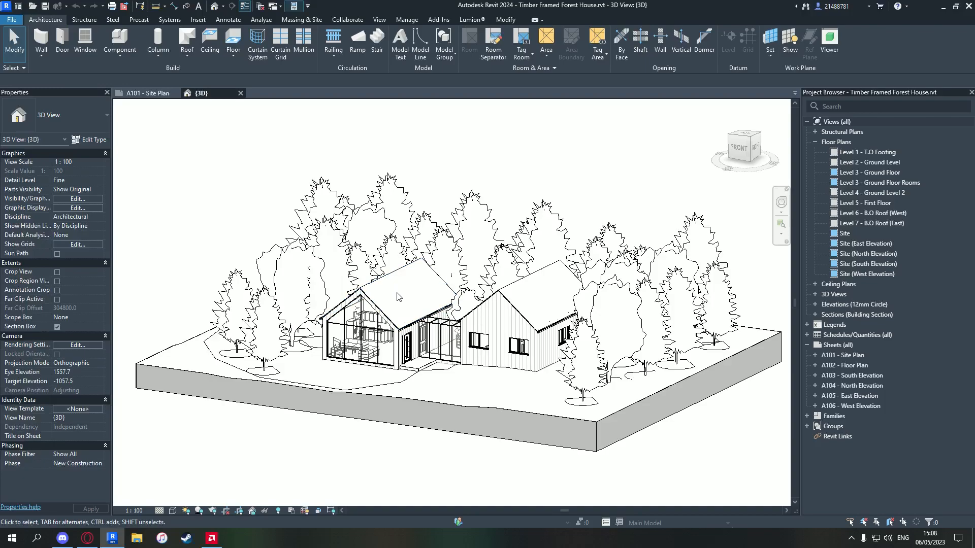
- Select the tiled pitched roofs of both house volumes together
{"action": "mouse_move", "coordinate": [383, 297]}
{"action": "middle_mouse_down", "text": "shift"}
{"action": "mouse_move", "coordinate": [382, 310]}
{"action": "mouse_move", "coordinate": [382, 297]}
{"action": "middle_mouse_up", "text": "shift"}
{"action": "left_click", "coordinate": [382, 297]}
{"action": "scroll", "coordinate": [379, 293], "scroll_direction": "up", "scroll_amount": 4}
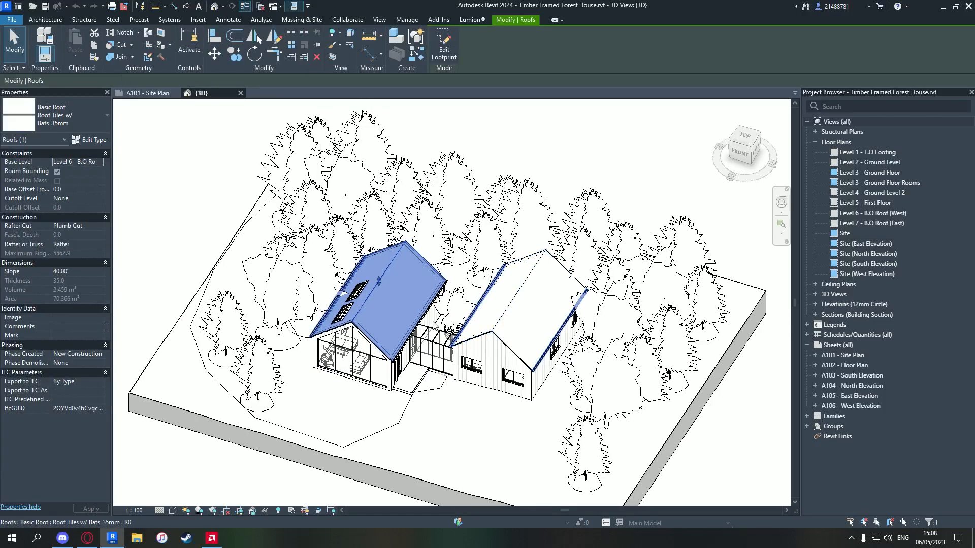
{"action": "mouse_move", "coordinate": [370, 293]}
{"action": "middle_mouse_down", "text": "shift"}
{"action": "mouse_move", "coordinate": [444, 272]}
{"action": "mouse_move", "coordinate": [366, 276]}
{"action": "middle_mouse_up", "text": "shift"}
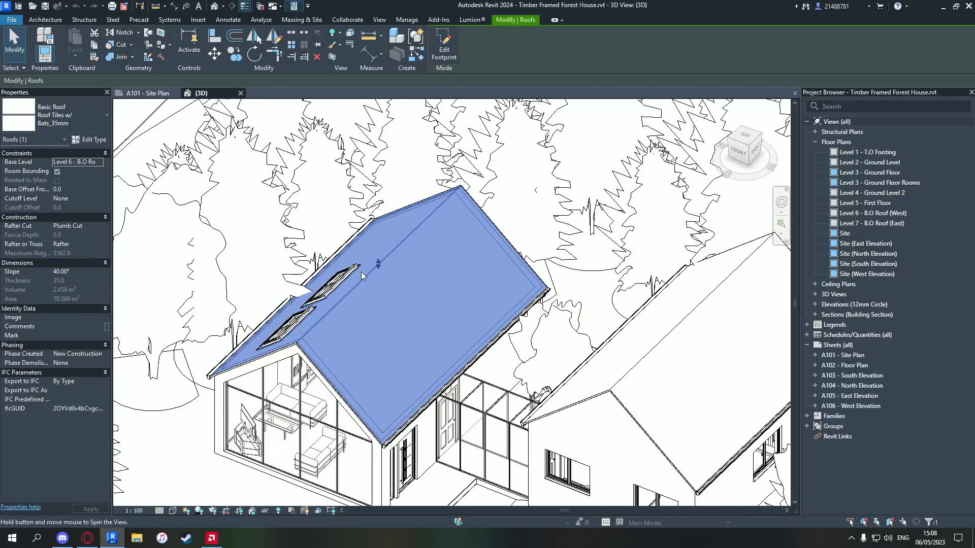
{"action": "middle_click_drag", "start_coordinate": [658, 288], "coordinate": [482, 257]}
{"action": "left_click", "coordinate": [523, 285], "text": "ctrl"}
{"action": "scroll", "coordinate": [394, 262], "scroll_direction": "down", "scroll_amount": 4}
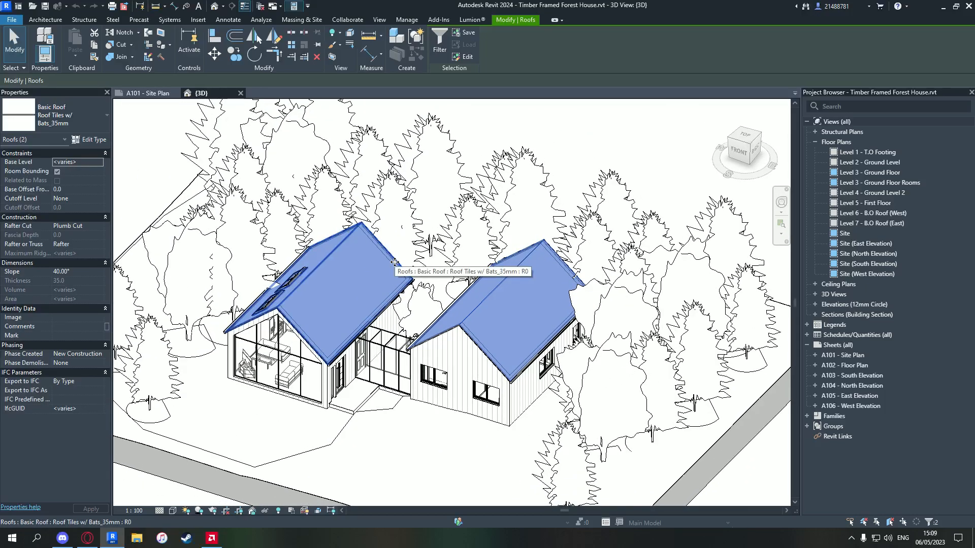
- Add the glazed-gable house's roof edge trim and the gutter and end cap facing the glass link to the selection
{"action": "middle_click_drag", "start_coordinate": [395, 262], "coordinate": [356, 304], "text": "shift"}
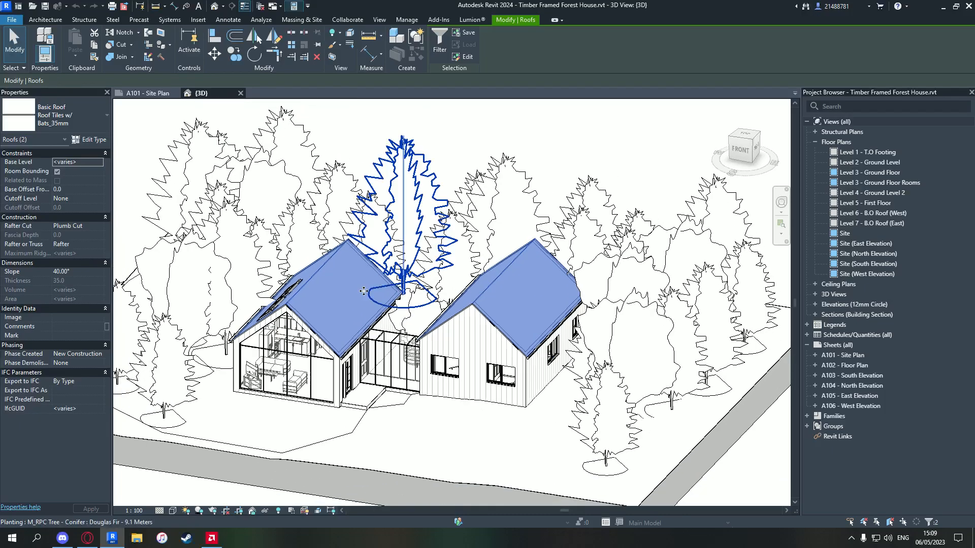
{"action": "scroll", "coordinate": [351, 308], "scroll_direction": "up", "scroll_amount": 6}
{"action": "scroll", "coordinate": [351, 308], "scroll_direction": "down", "scroll_amount": 6}
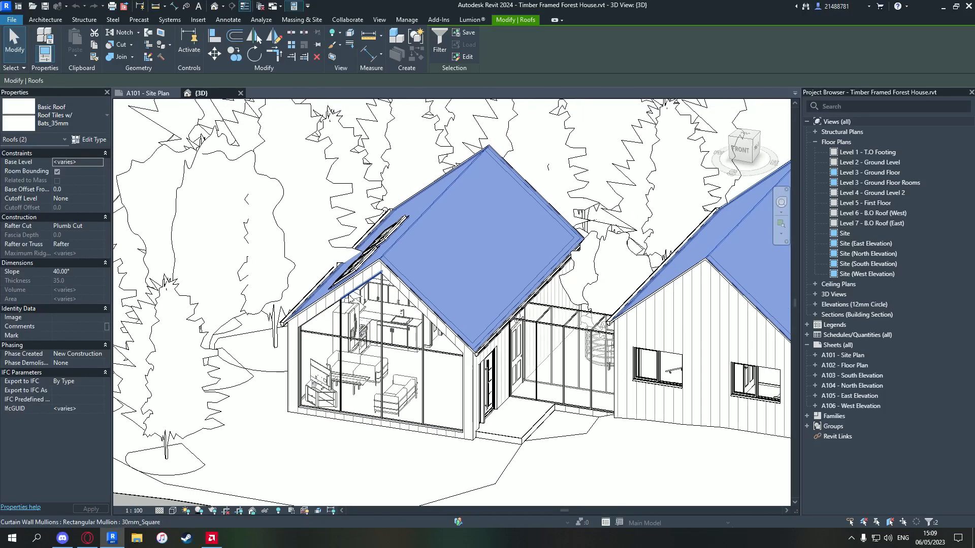
{"action": "scroll", "coordinate": [320, 294], "scroll_direction": "up", "scroll_amount": 8}
{"action": "scroll", "coordinate": [358, 278], "scroll_direction": "up", "scroll_amount": 4}
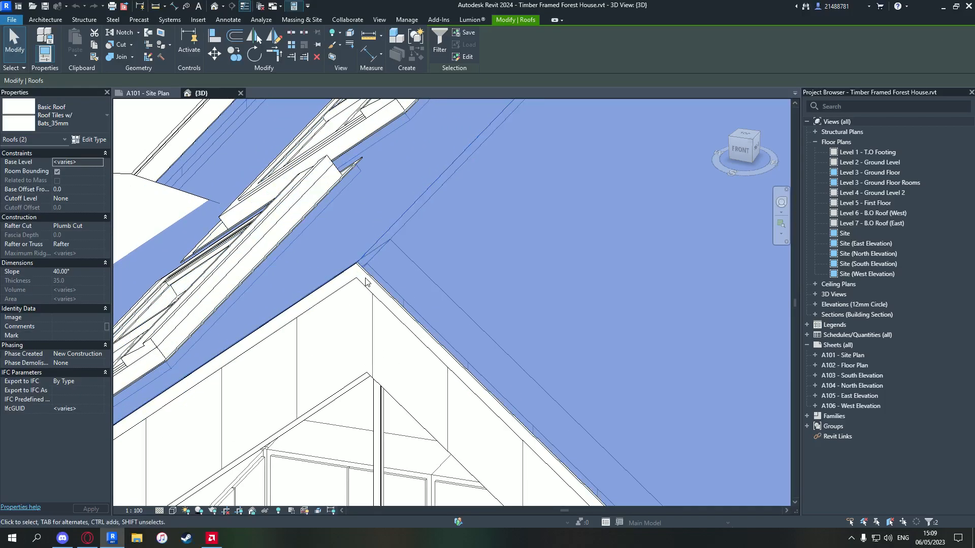
{"action": "left_click", "coordinate": [366, 289], "text": "ctrl"}
{"action": "scroll", "coordinate": [391, 314], "scroll_direction": "down", "scroll_amount": 2}
{"action": "middle_click_drag", "start_coordinate": [450, 335], "coordinate": [287, 161]}
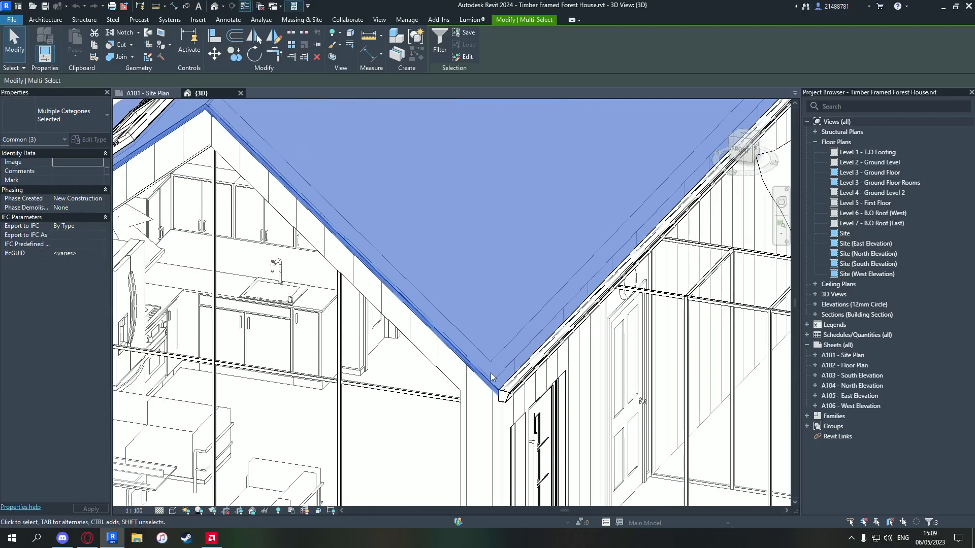
{"action": "scroll", "coordinate": [495, 381], "scroll_direction": "up", "scroll_amount": 3}
{"action": "left_click", "coordinate": [513, 409], "text": "ctrl"}
{"action": "left_click", "coordinate": [531, 402], "text": "ctrl"}
{"action": "middle_click_drag", "start_coordinate": [531, 402], "coordinate": [461, 215], "text": "shift"}
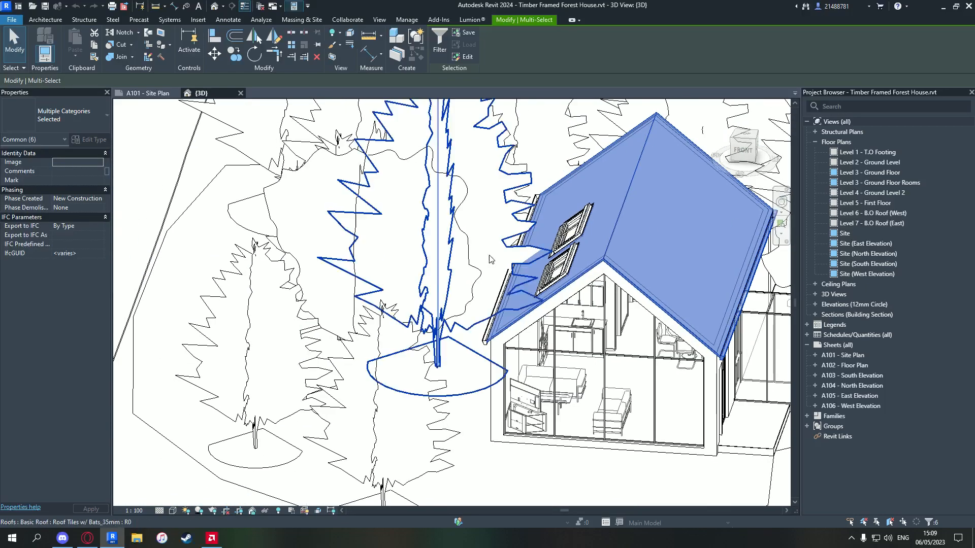
- Add the gutter and gutter caps along the skylight side of the glazed-gable house's roof to the selection
{"action": "scroll", "coordinate": [472, 320], "scroll_direction": "up", "scroll_amount": 5}
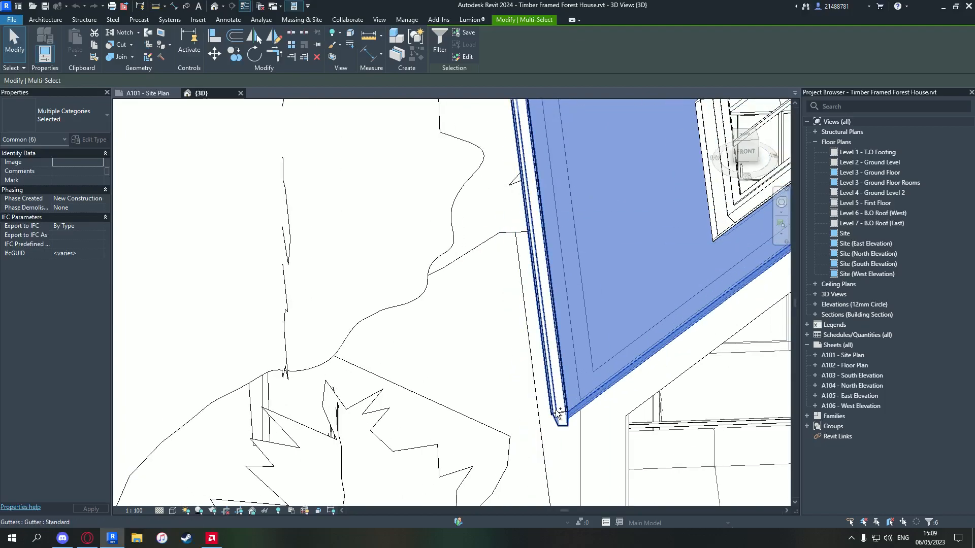
{"action": "left_click", "coordinate": [563, 417], "text": "ctrl"}
{"action": "scroll", "coordinate": [562, 416], "scroll_direction": "down", "scroll_amount": 3}
{"action": "middle_click_drag", "start_coordinate": [562, 416], "coordinate": [388, 274], "text": "shift"}
{"action": "left_click", "coordinate": [386, 265], "text": "ctrl"}
{"action": "scroll", "coordinate": [386, 265], "scroll_direction": "up", "scroll_amount": 4}
{"action": "left_click", "coordinate": [396, 252], "text": "ctrl"}
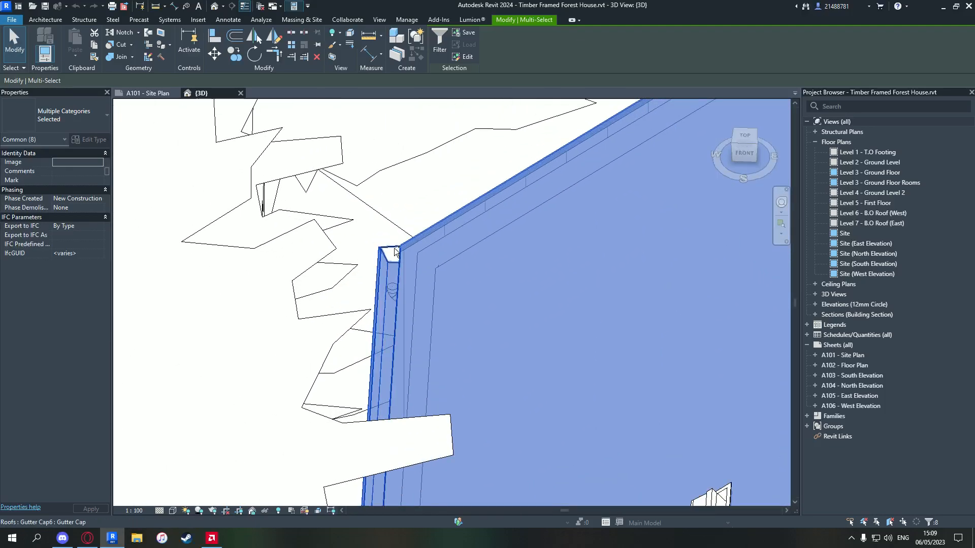
- Add both skylights in the glazed-gable house's roof to the selection
{"action": "scroll", "coordinate": [394, 256], "scroll_direction": "down", "scroll_amount": 4}
{"action": "scroll", "coordinate": [452, 391], "scroll_direction": "up", "scroll_amount": 3}
{"action": "middle_click_drag", "start_coordinate": [454, 388], "coordinate": [443, 255]}
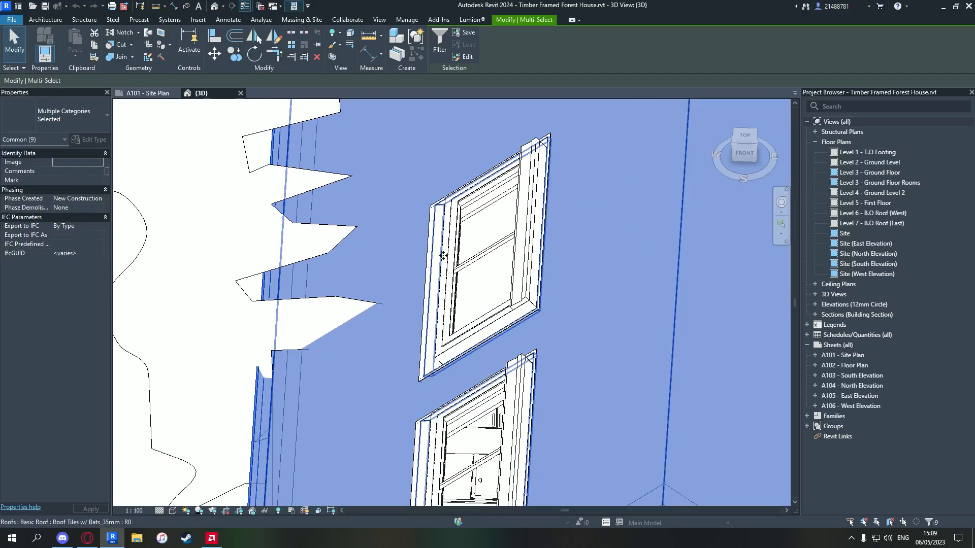
{"action": "scroll", "coordinate": [444, 255], "scroll_direction": "down", "scroll_amount": 3}
{"action": "left_click", "coordinate": [478, 248], "text": "ctrl"}
{"action": "left_click", "coordinate": [471, 303], "text": "ctrl"}
- Add the gutter caps at the ends of both eaves of the timber-clad house's roof to the selection
{"action": "middle_click_drag", "start_coordinate": [668, 313], "coordinate": [512, 221]}
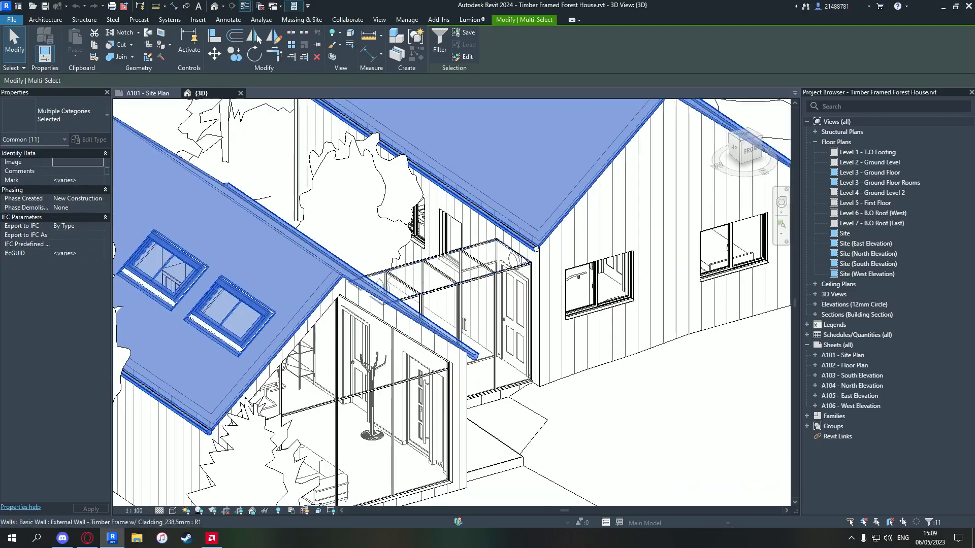
{"action": "scroll", "coordinate": [513, 221], "scroll_direction": "up", "scroll_amount": 4}
{"action": "left_click", "coordinate": [580, 227], "text": "ctrl"}
{"action": "scroll", "coordinate": [581, 227], "scroll_direction": "down", "scroll_amount": 5}
{"action": "scroll", "coordinate": [355, 249], "scroll_direction": "up", "scroll_amount": 8}
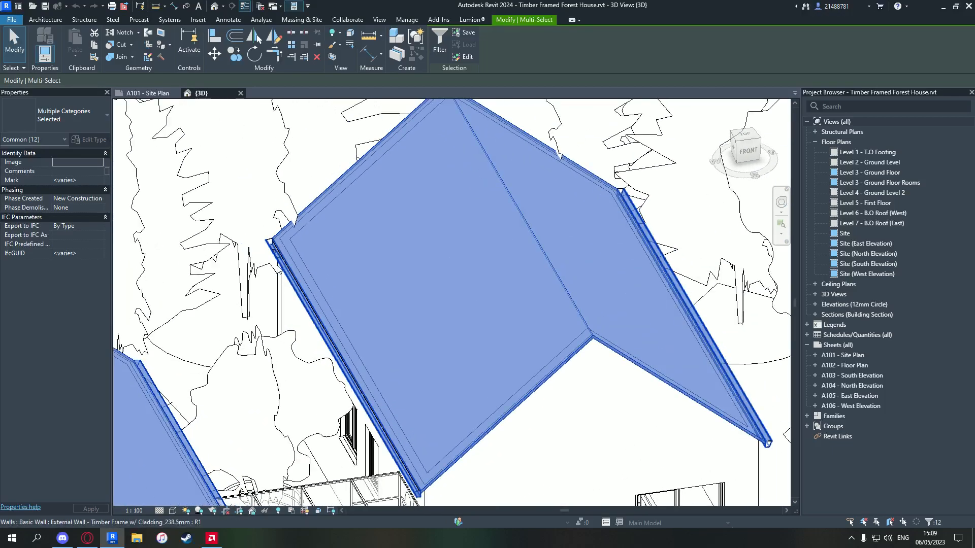
{"action": "left_click", "coordinate": [367, 248], "text": "ctrl"}
{"action": "scroll", "coordinate": [366, 249], "scroll_direction": "down", "scroll_amount": 6}
{"action": "middle_click_drag", "start_coordinate": [575, 309], "coordinate": [562, 378]}
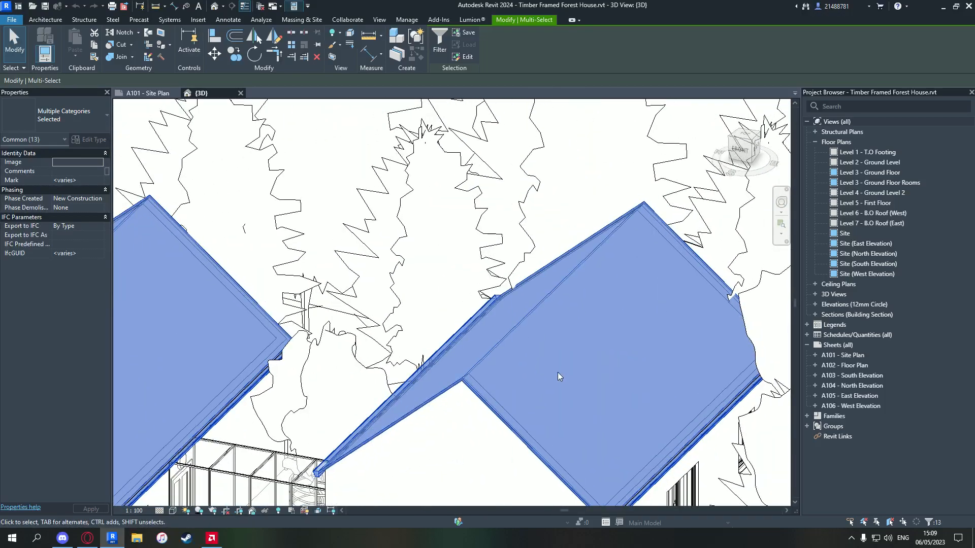
{"action": "scroll", "coordinate": [408, 264], "scroll_direction": "up", "scroll_amount": 7}
{"action": "left_click", "coordinate": [408, 264], "text": "ctrl"}
{"action": "scroll", "coordinate": [407, 264], "scroll_direction": "down", "scroll_amount": 5}
{"action": "scroll", "coordinate": [471, 226], "scroll_direction": "up", "scroll_amount": 8}
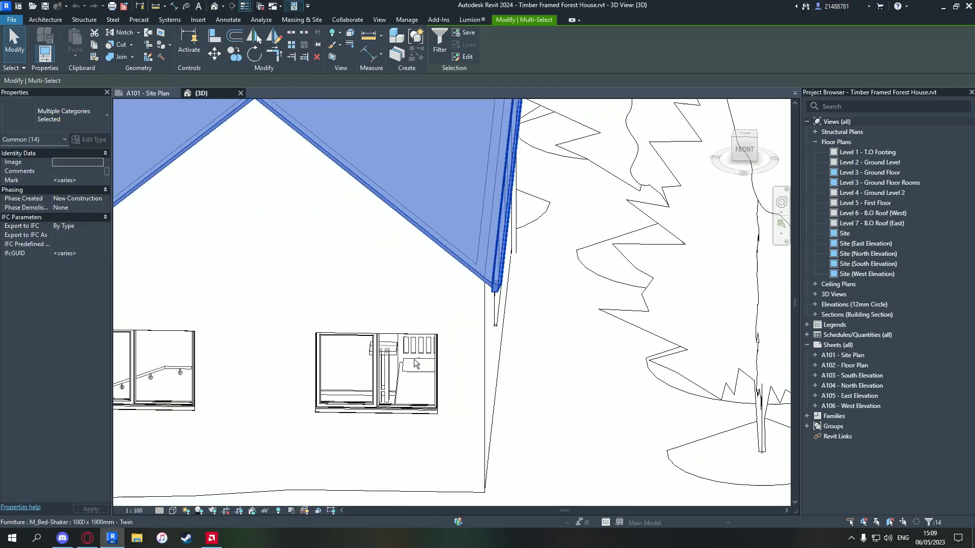
{"action": "left_click", "coordinate": [471, 226], "text": "ctrl"}
{"action": "scroll", "coordinate": [471, 225], "scroll_direction": "down", "scroll_amount": 6}
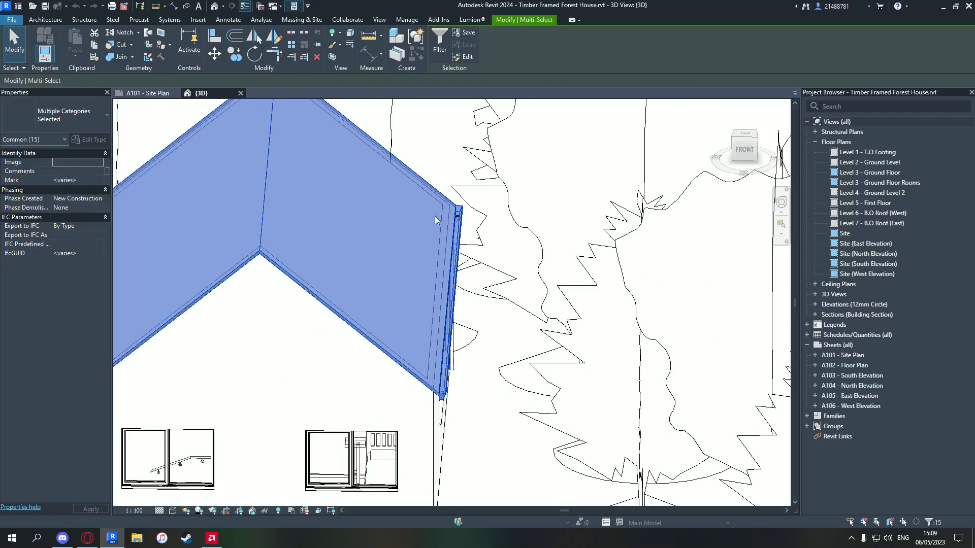
- Create a displacement set from the selected roofs, edge trim, gutters, caps and skylights
{"action": "middle_click_drag", "start_coordinate": [533, 331], "coordinate": [520, 252]}
{"action": "middle_click_drag", "start_coordinate": [520, 252], "coordinate": [495, 294], "text": "shift"}
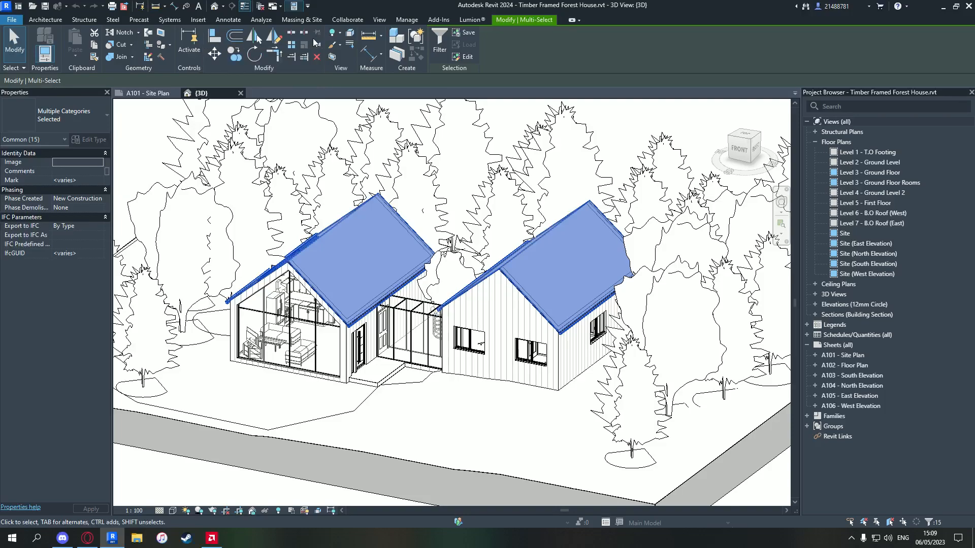
{"action": "left_click", "coordinate": [348, 35]}
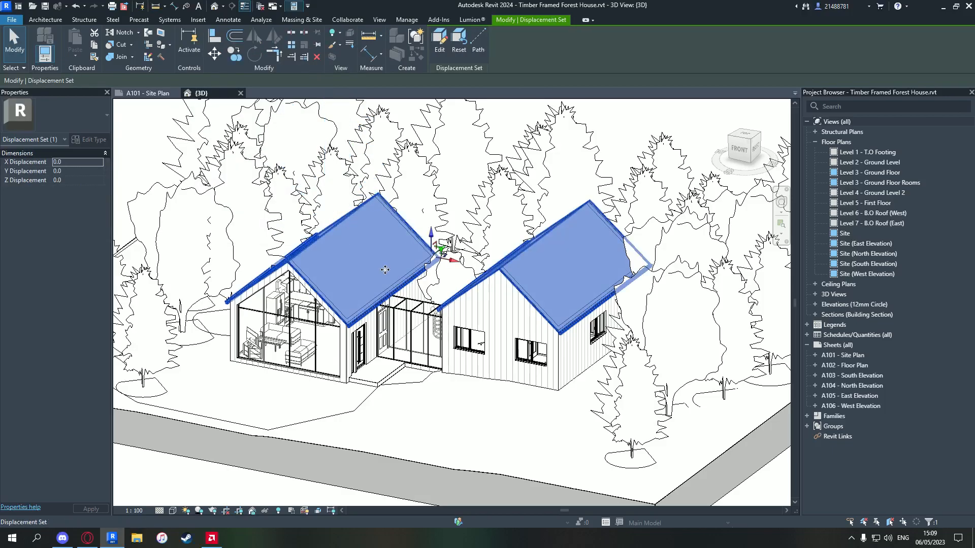
- Displace the roof set straight up above the houses by about 5575 mm along Z, and deselect it
{"action": "middle_click_drag", "start_coordinate": [381, 254], "coordinate": [379, 228], "text": "shift"}
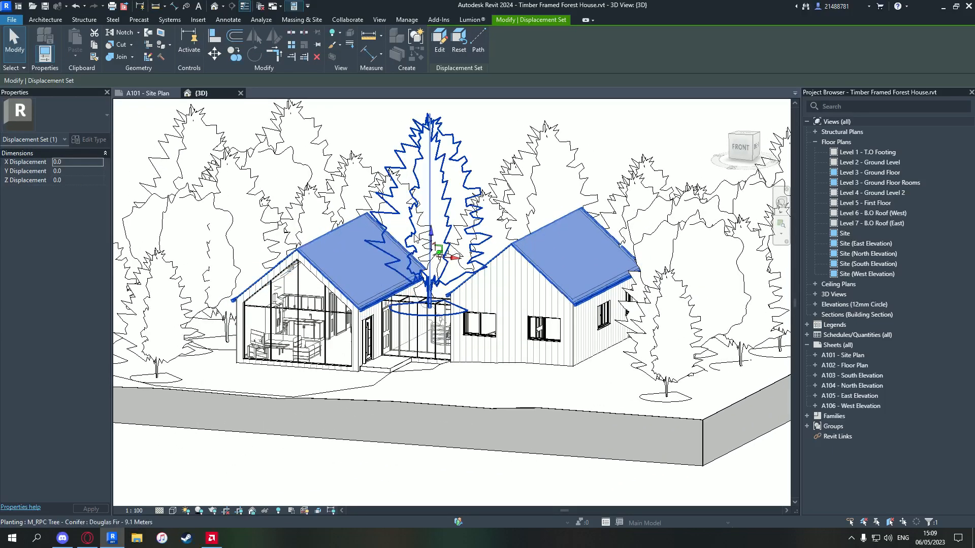
{"action": "left_click_drag", "start_coordinate": [431, 231], "coordinate": [427, 180]}
{"action": "middle_click_drag", "start_coordinate": [427, 180], "coordinate": [420, 221]}
{"action": "left_click_drag", "start_coordinate": [420, 220], "coordinate": [420, 151]}
{"action": "middle_click_drag", "start_coordinate": [408, 208], "coordinate": [379, 255], "text": "shift"}
{"action": "middle_click_drag", "start_coordinate": [364, 202], "coordinate": [377, 182], "text": "shift"}
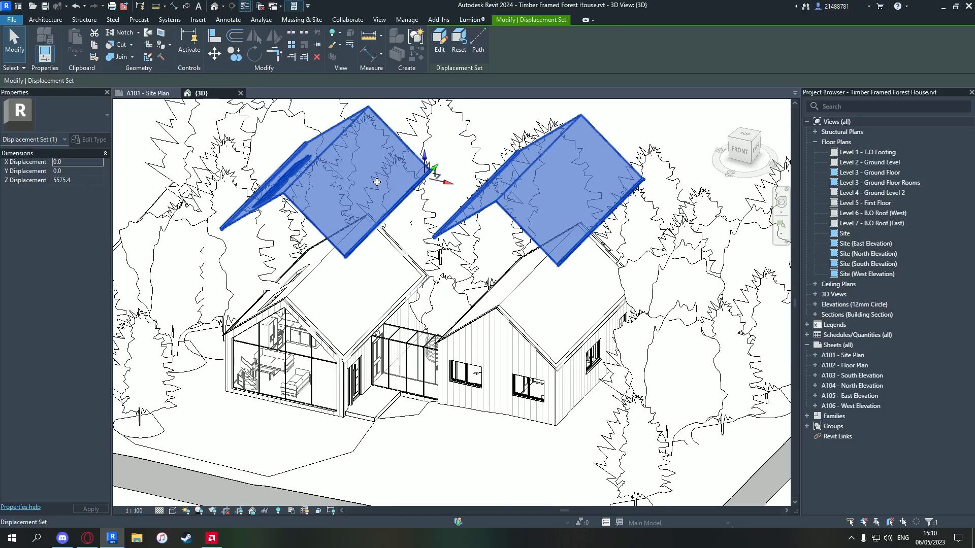
{"action": "key", "text": "Escape"}
- Select the displaced roofs and start editing their displacement set
{"action": "middle_click_drag", "start_coordinate": [325, 221], "coordinate": [364, 225], "text": "shift"}
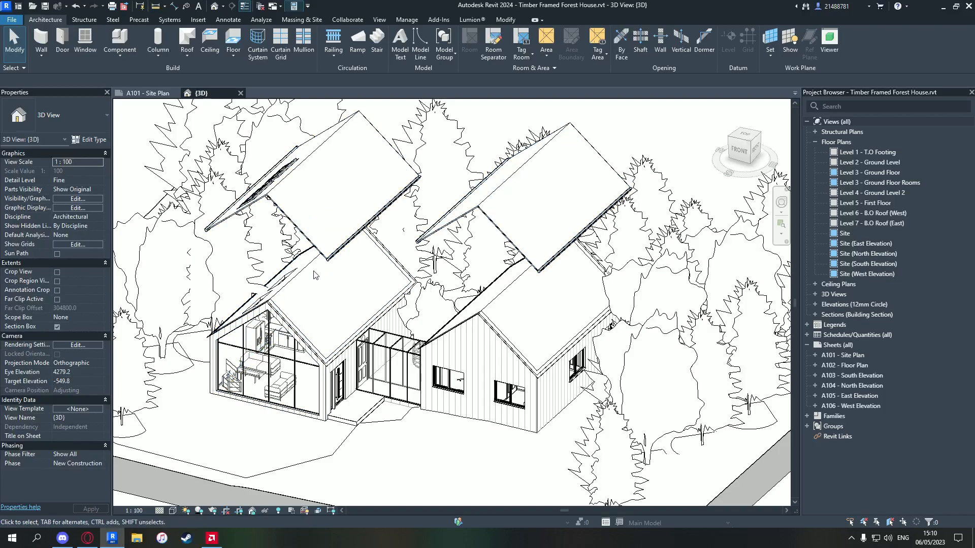
{"action": "middle_click_drag", "start_coordinate": [334, 204], "coordinate": [335, 217]}
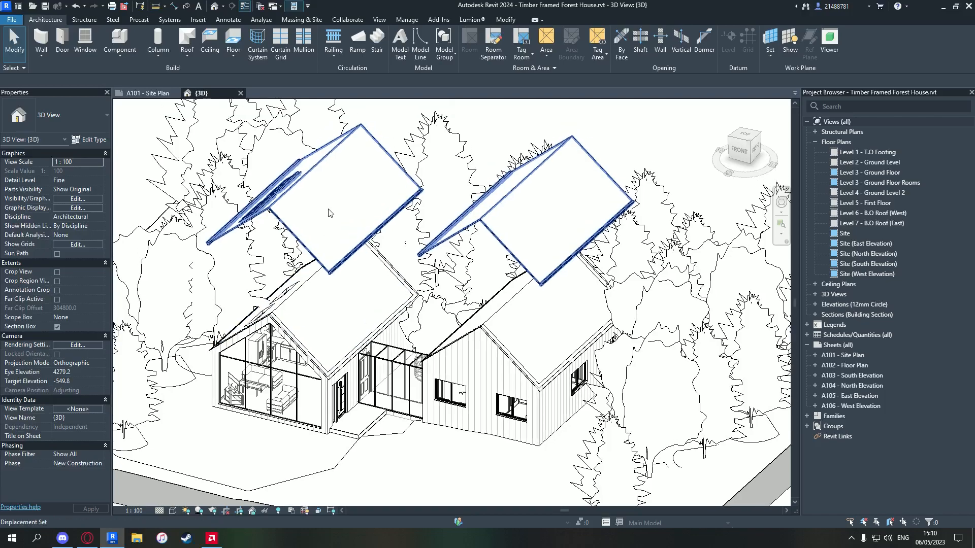
{"action": "left_click", "coordinate": [506, 20]}
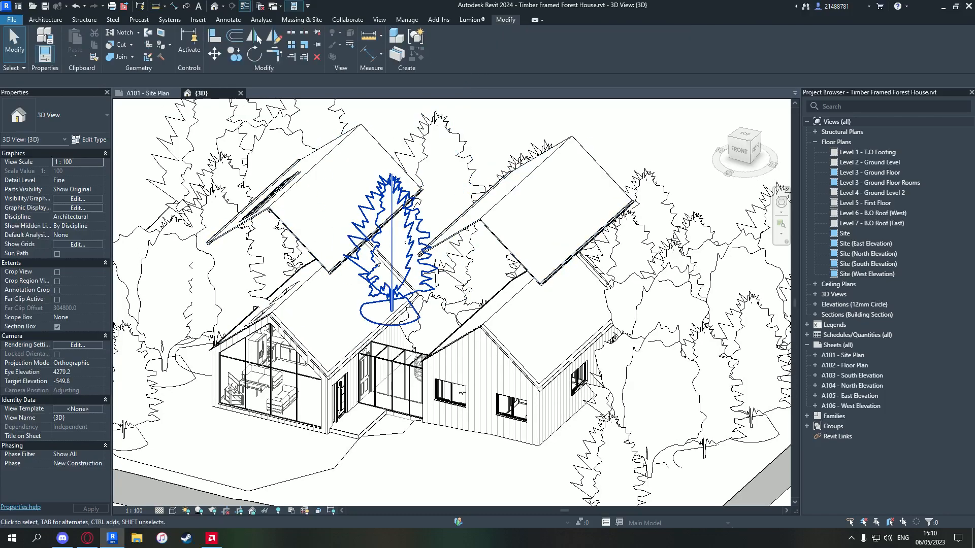
{"action": "left_click", "coordinate": [316, 166]}
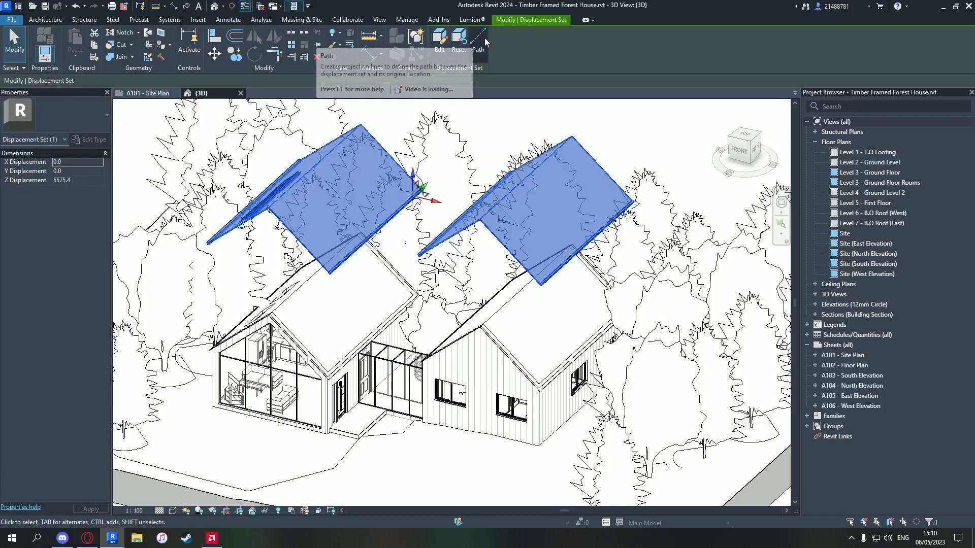
{"action": "left_click", "coordinate": [439, 51]}
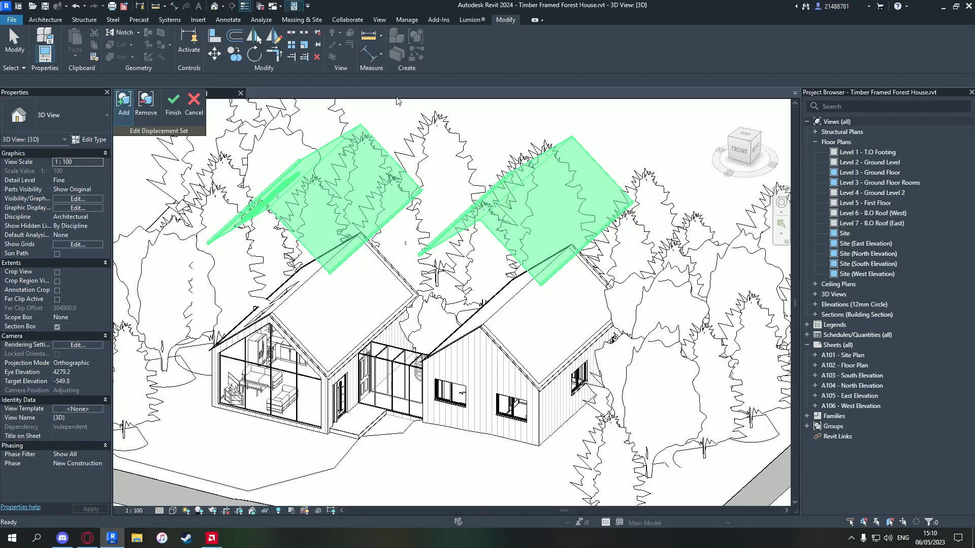
- Add the ceilings above the kitchen and dining area of the glazed-gable house to the displacement set
{"action": "middle_click_drag", "start_coordinate": [306, 298], "coordinate": [296, 339], "text": "shift"}
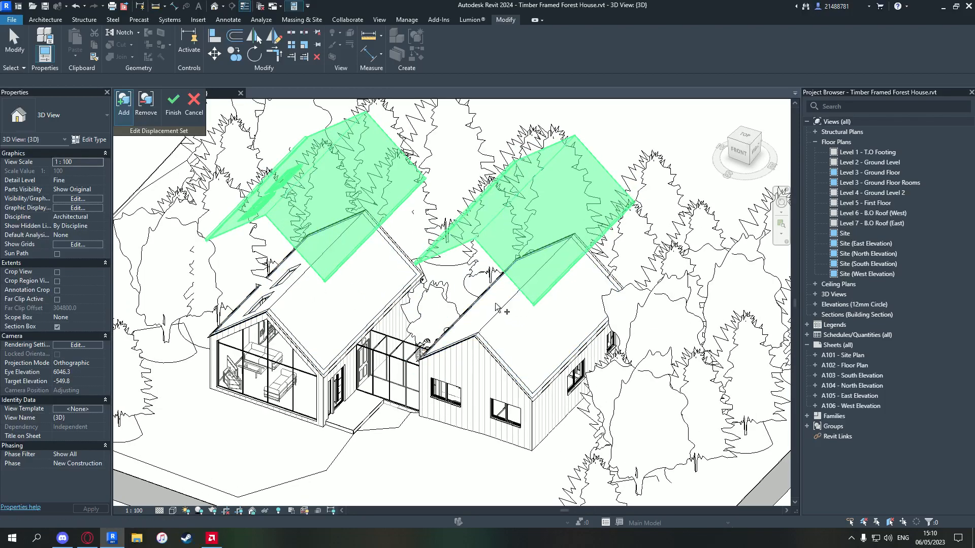
{"action": "middle_click_drag", "start_coordinate": [424, 370], "coordinate": [396, 345], "text": "shift"}
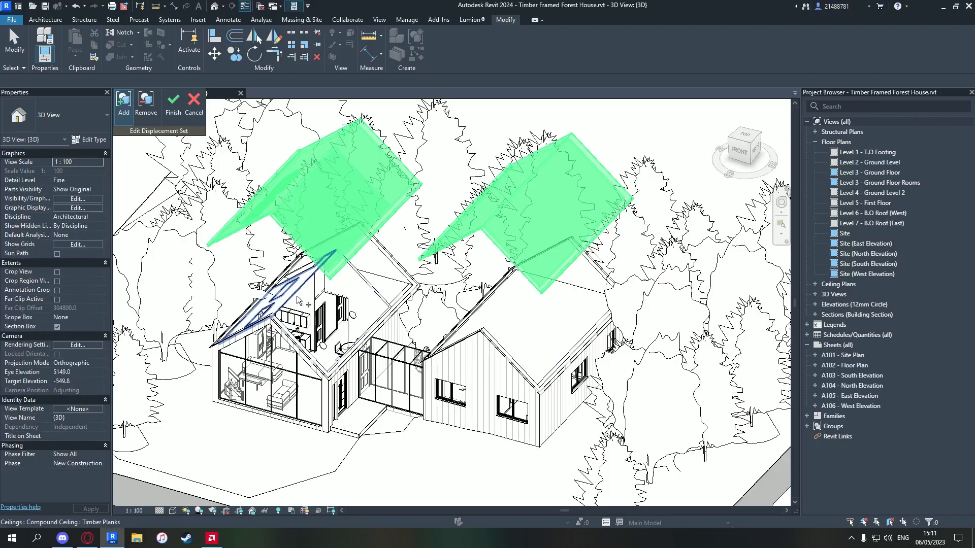
{"action": "middle_click_drag", "start_coordinate": [299, 301], "coordinate": [282, 296], "text": "shift"}
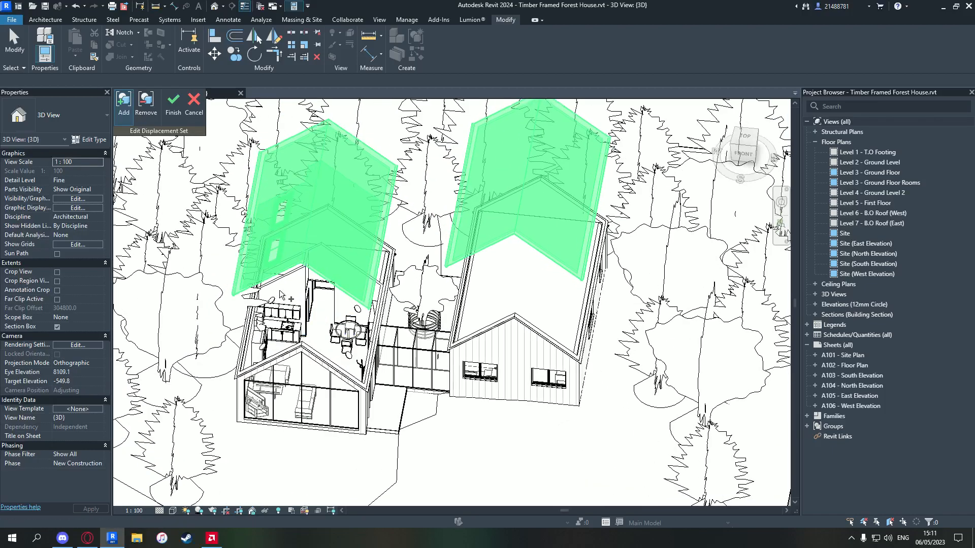
{"action": "scroll", "coordinate": [282, 295], "scroll_direction": "up", "scroll_amount": 5}
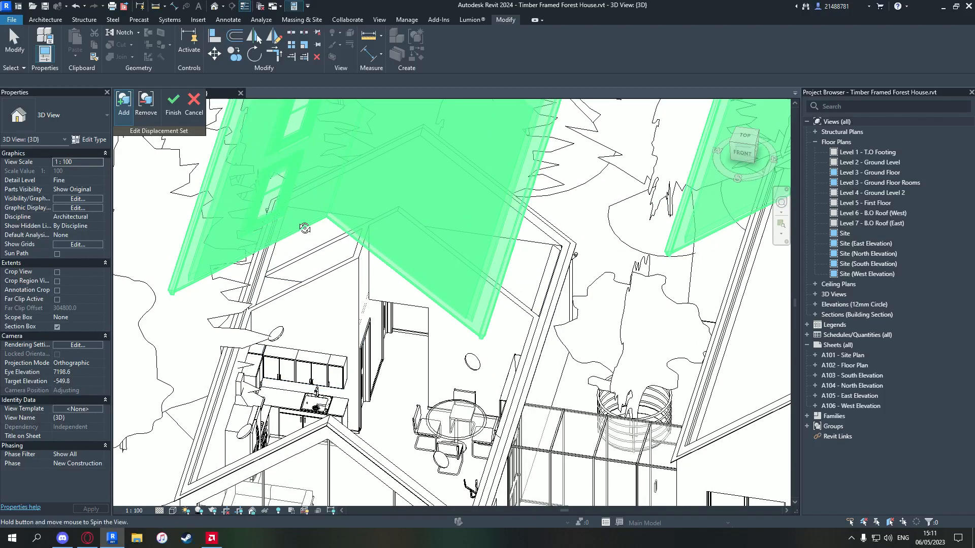
{"action": "middle_click_drag", "start_coordinate": [303, 232], "coordinate": [301, 249], "text": "shift"}
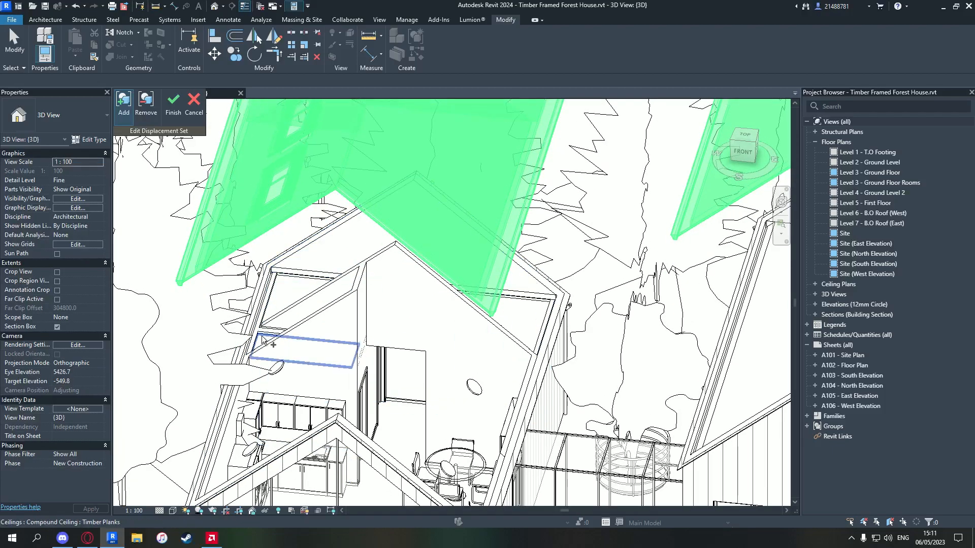
{"action": "middle_click_drag", "start_coordinate": [264, 339], "coordinate": [263, 282], "text": "shift"}
- Add the room ceilings of the timber-clad house to the roof displacement set and finish editing the set
{"action": "middle_click_drag", "start_coordinate": [283, 294], "coordinate": [398, 273], "text": "shift"}
{"action": "left_click", "coordinate": [372, 227]}
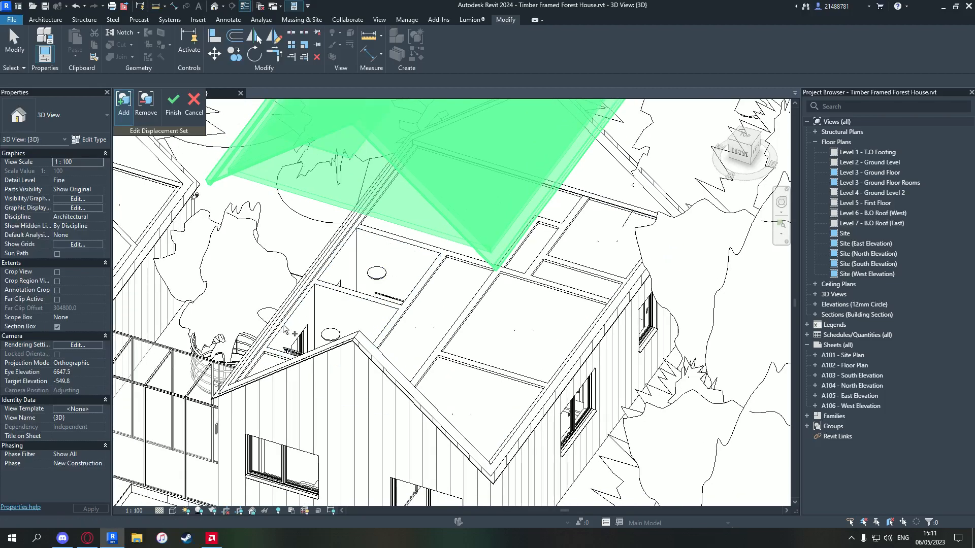
{"action": "left_click", "coordinate": [416, 316]}
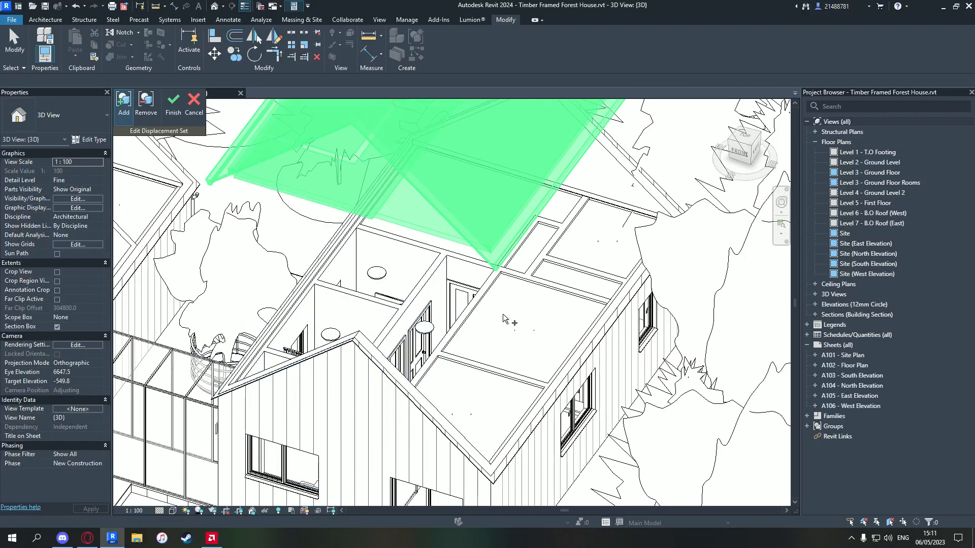
{"action": "left_click", "coordinate": [521, 287]}
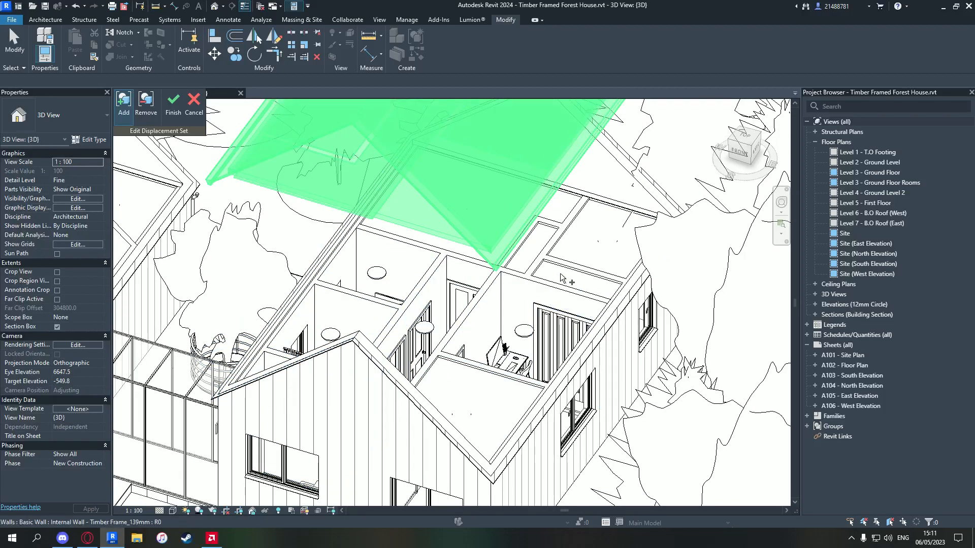
{"action": "left_click", "coordinate": [483, 378]}
{"action": "middle_click_drag", "start_coordinate": [564, 256], "coordinate": [539, 219], "text": "shift"}
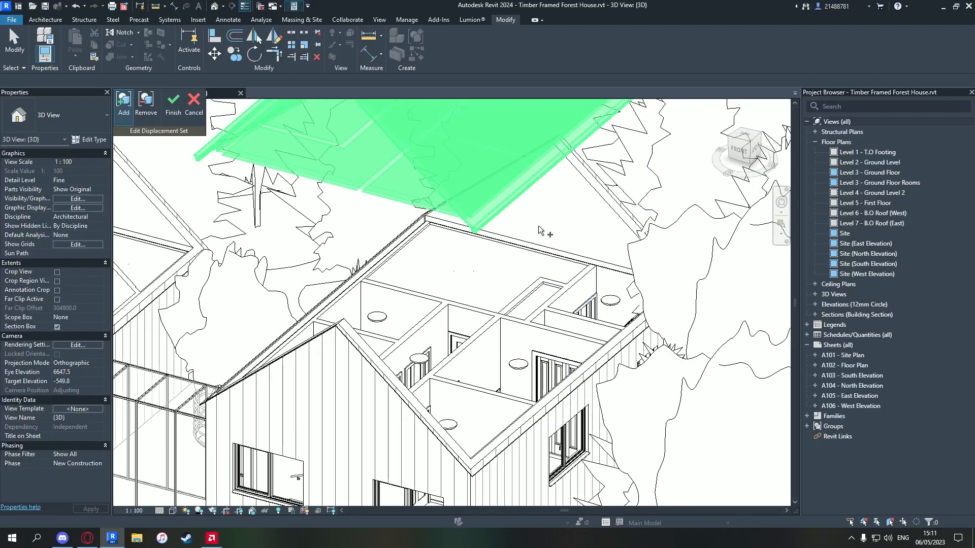
{"action": "left_click", "coordinate": [532, 256]}
{"action": "scroll", "coordinate": [421, 278], "scroll_direction": "down", "scroll_amount": 5}
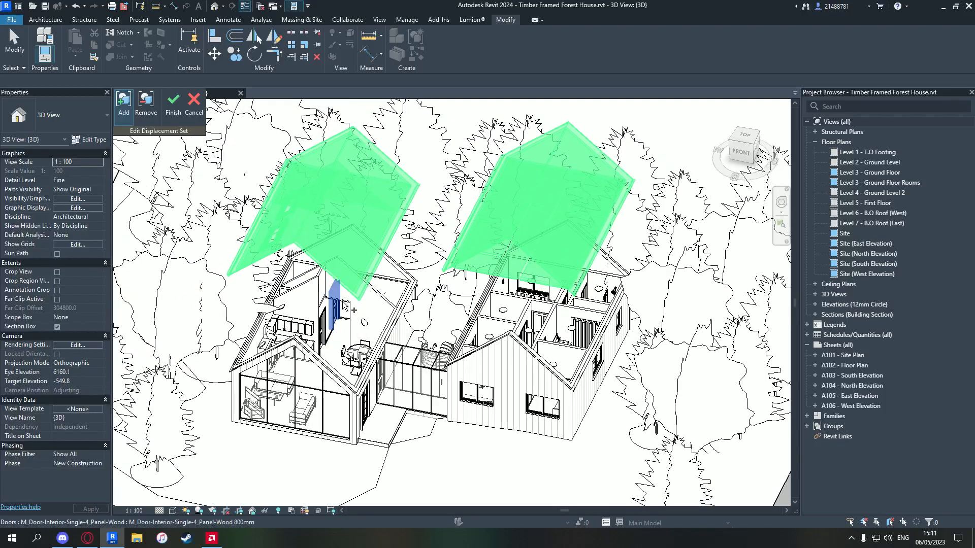
{"action": "middle_click_drag", "start_coordinate": [344, 306], "coordinate": [329, 330], "text": "shift"}
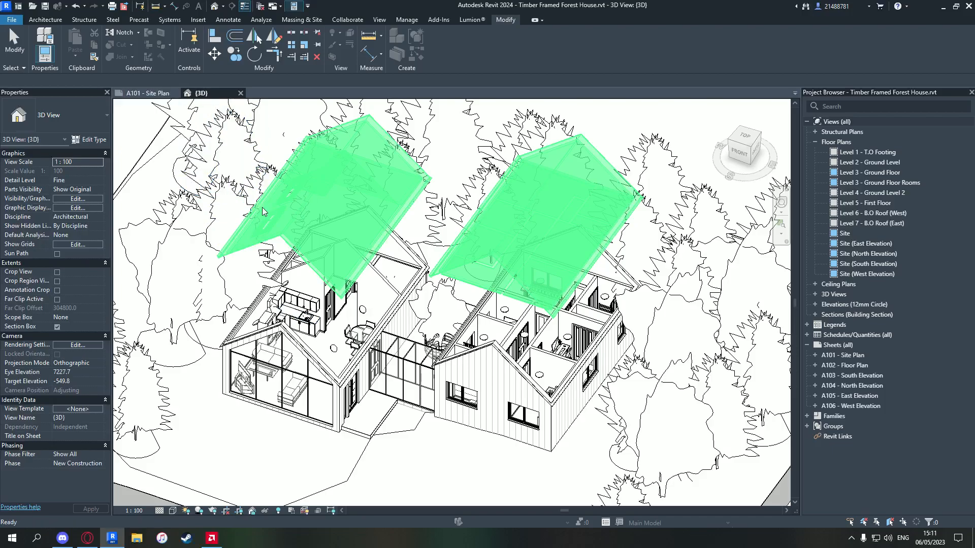
{"action": "left_click", "coordinate": [174, 104]}
- Raise the set of roofs and ceilings higher above the houses, to a Z displacement of about 8346 mm
{"action": "middle_click_drag", "start_coordinate": [370, 333], "coordinate": [361, 326], "text": "shift"}
{"action": "middle_click_drag", "start_coordinate": [345, 401], "coordinate": [364, 253], "text": "shift"}
{"action": "left_click_drag", "start_coordinate": [398, 230], "coordinate": [398, 169]}
{"action": "middle_click_drag", "start_coordinate": [350, 294], "coordinate": [337, 326], "text": "shift"}
{"action": "scroll", "coordinate": [340, 320], "scroll_direction": "up", "scroll_amount": 5}
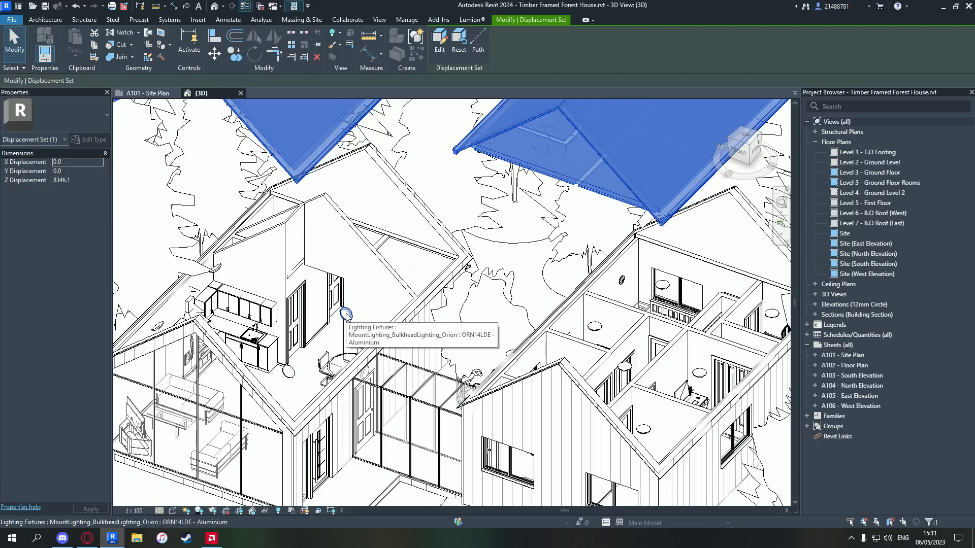
{"action": "scroll", "coordinate": [345, 314], "scroll_direction": "down", "scroll_amount": 5}
{"action": "middle_click_drag", "start_coordinate": [345, 315], "coordinate": [350, 284], "text": "shift"}
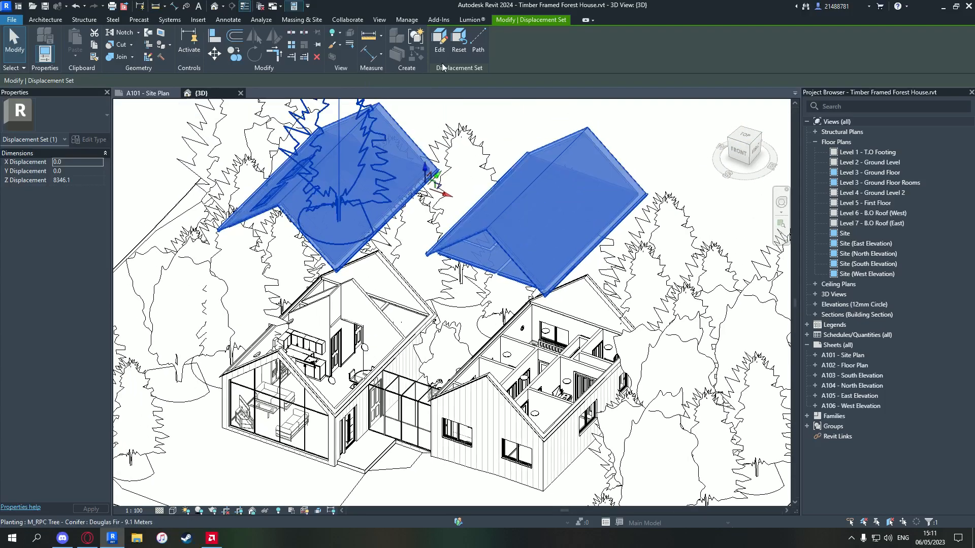
- Reset the roof displacement set to its original position, and undo the reset
{"action": "left_click", "coordinate": [439, 39]}
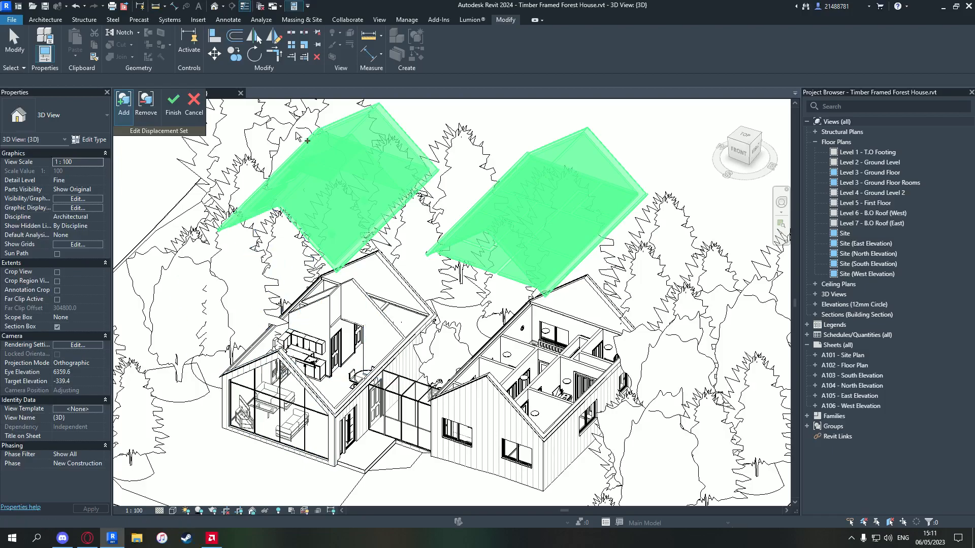
{"action": "left_click", "coordinate": [193, 104]}
{"action": "middle_click_drag", "start_coordinate": [416, 351], "coordinate": [381, 195]}
{"action": "left_click", "coordinate": [379, 207]}
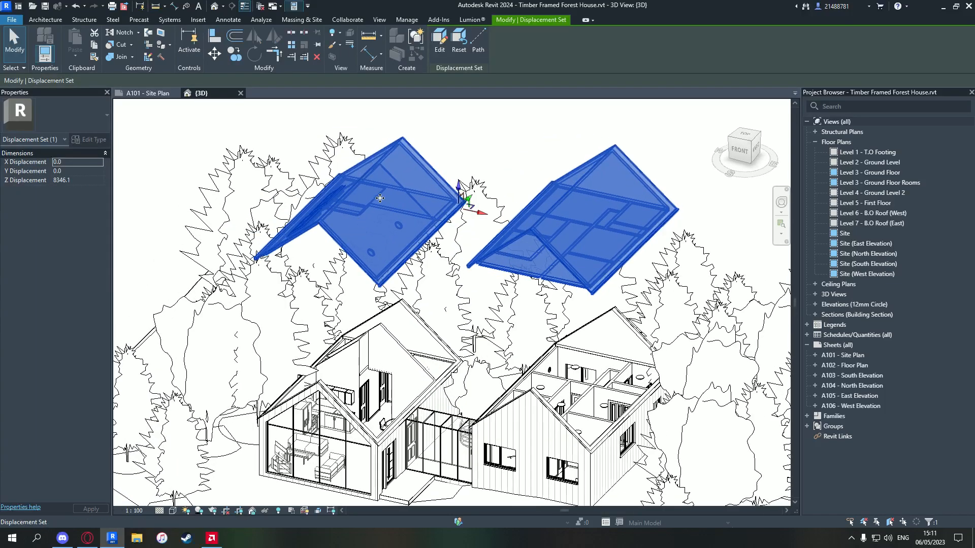
{"action": "left_click", "coordinate": [457, 52]}
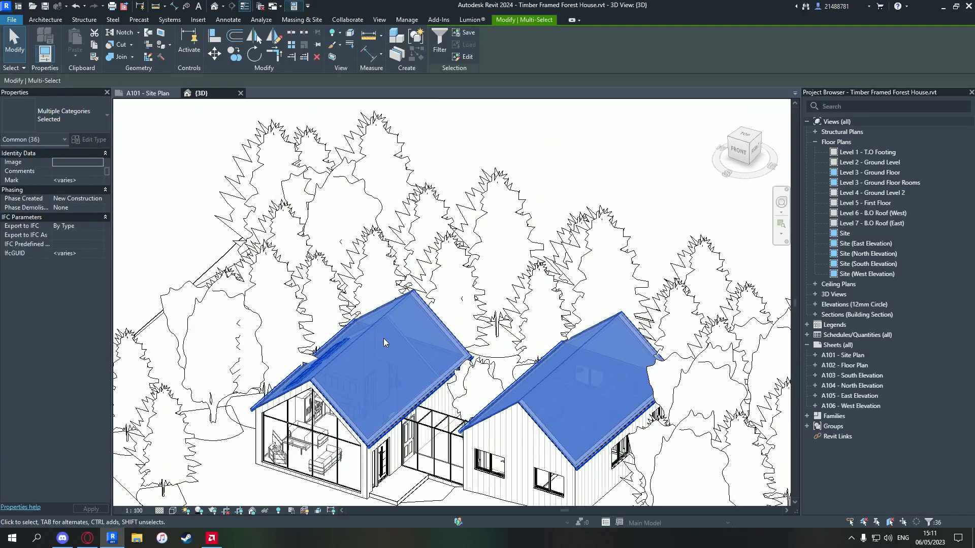
{"action": "key", "text": "ctrl+z"}
- Add displacement paths to the roof set at the front eave corners of both raised roofs
{"action": "middle_click_drag", "start_coordinate": [382, 338], "coordinate": [366, 304]}
{"action": "left_click", "coordinate": [383, 155]}
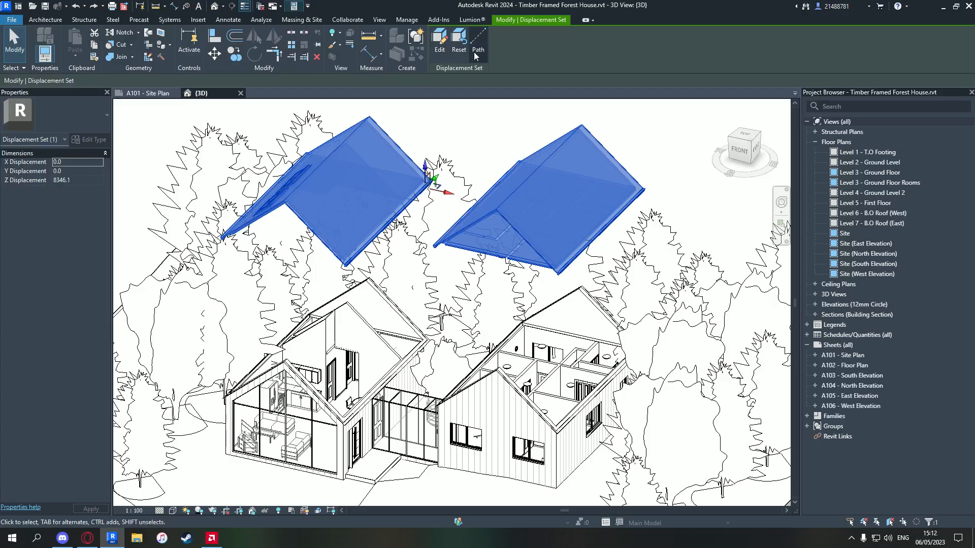
{"action": "left_click", "coordinate": [475, 52]}
{"action": "scroll", "coordinate": [241, 245], "scroll_direction": "up", "scroll_amount": 5}
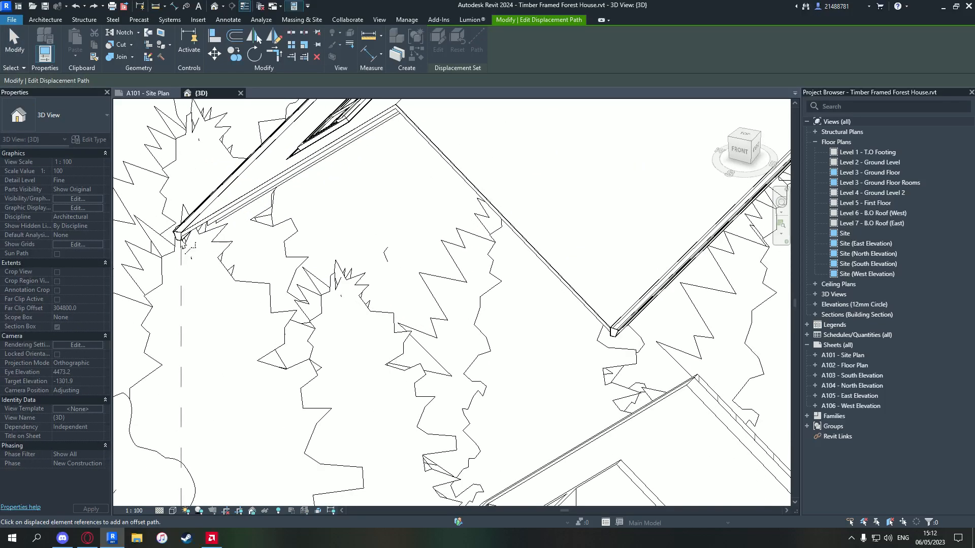
{"action": "scroll", "coordinate": [185, 242], "scroll_direction": "up", "scroll_amount": 5}
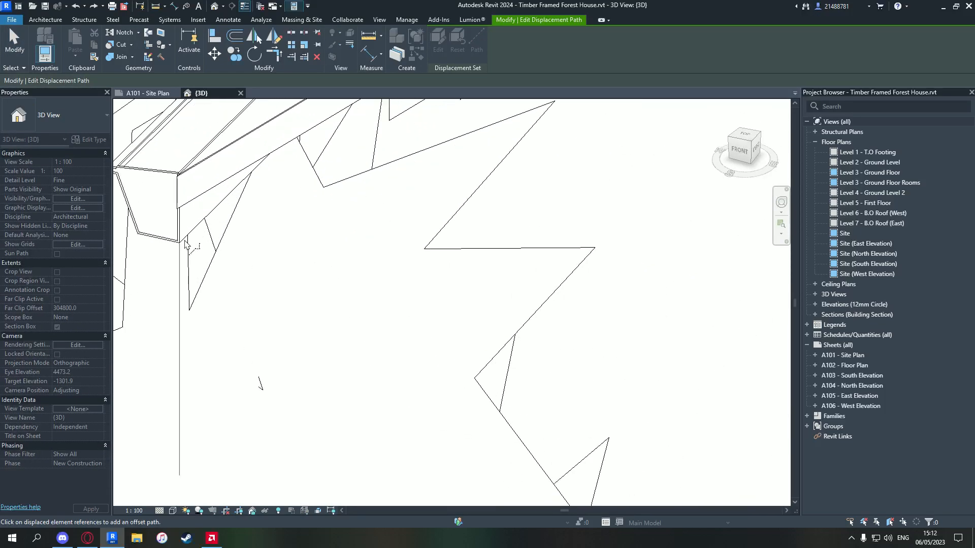
{"action": "scroll", "coordinate": [185, 244], "scroll_direction": "down", "scroll_amount": 6}
{"action": "middle_click_drag", "start_coordinate": [193, 253], "coordinate": [276, 194]}
{"action": "scroll", "coordinate": [269, 190], "scroll_direction": "up", "scroll_amount": 6}
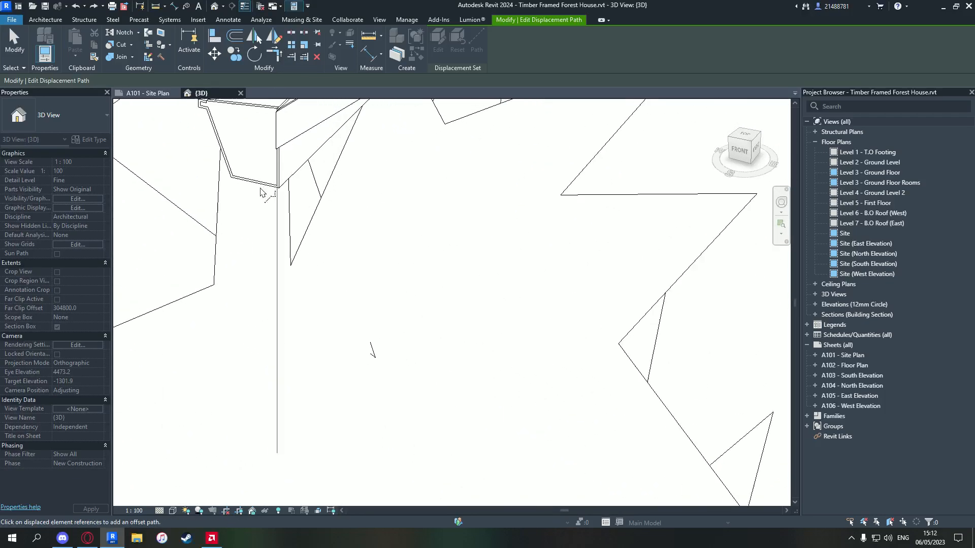
{"action": "scroll", "coordinate": [285, 195], "scroll_direction": "down", "scroll_amount": 6}
{"action": "scroll", "coordinate": [452, 254], "scroll_direction": "up", "scroll_amount": 6}
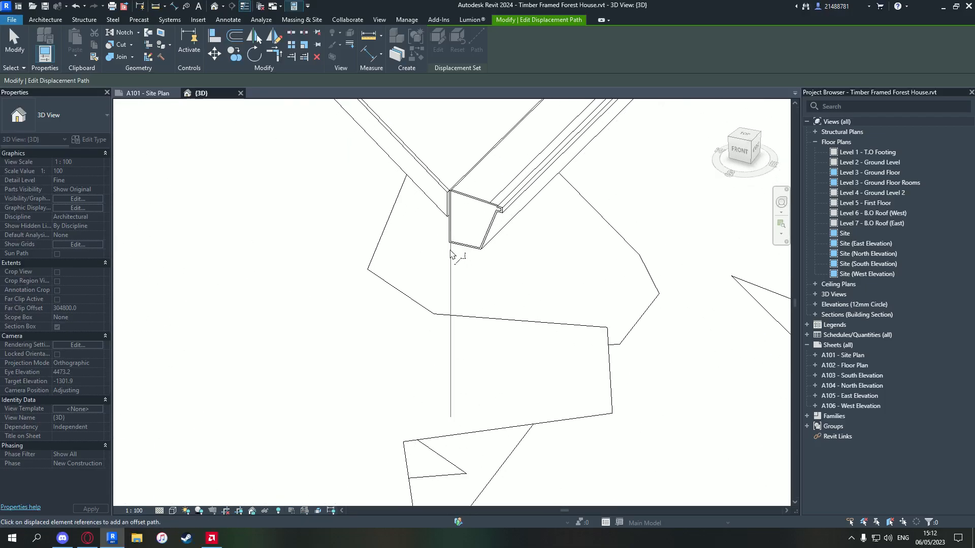
{"action": "scroll", "coordinate": [447, 247], "scroll_direction": "down", "scroll_amount": 6}
{"action": "scroll", "coordinate": [418, 195], "scroll_direction": "up", "scroll_amount": 6}
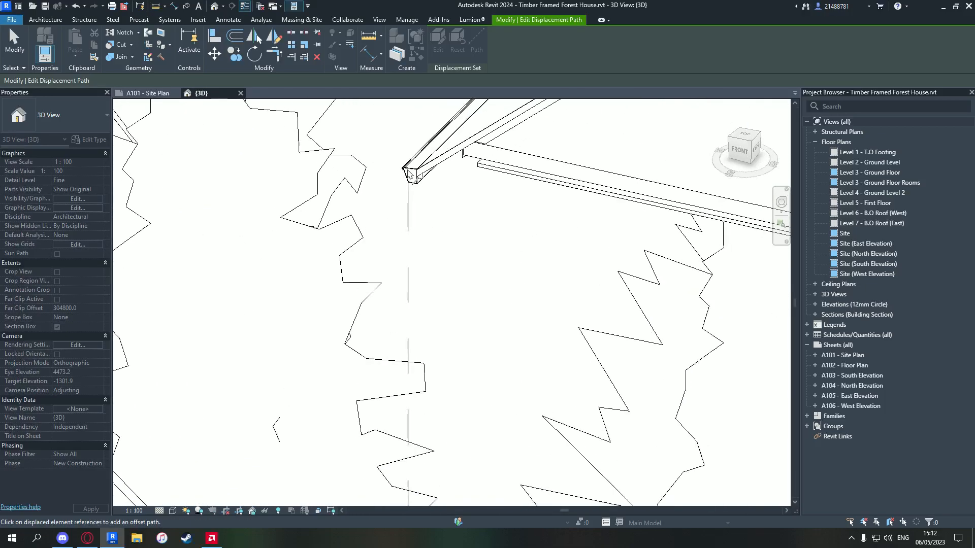
{"action": "scroll", "coordinate": [427, 198], "scroll_direction": "down", "scroll_amount": 6}
{"action": "scroll", "coordinate": [660, 272], "scroll_direction": "up", "scroll_amount": 8}
{"action": "scroll", "coordinate": [743, 305], "scroll_direction": "down", "scroll_amount": 1}
- Add displacement paths at the rear eave corners of the raised roofs and end the path command
{"action": "scroll", "coordinate": [535, 318], "scroll_direction": "down", "scroll_amount": 6}
{"action": "scroll", "coordinate": [533, 211], "scroll_direction": "up", "scroll_amount": 8}
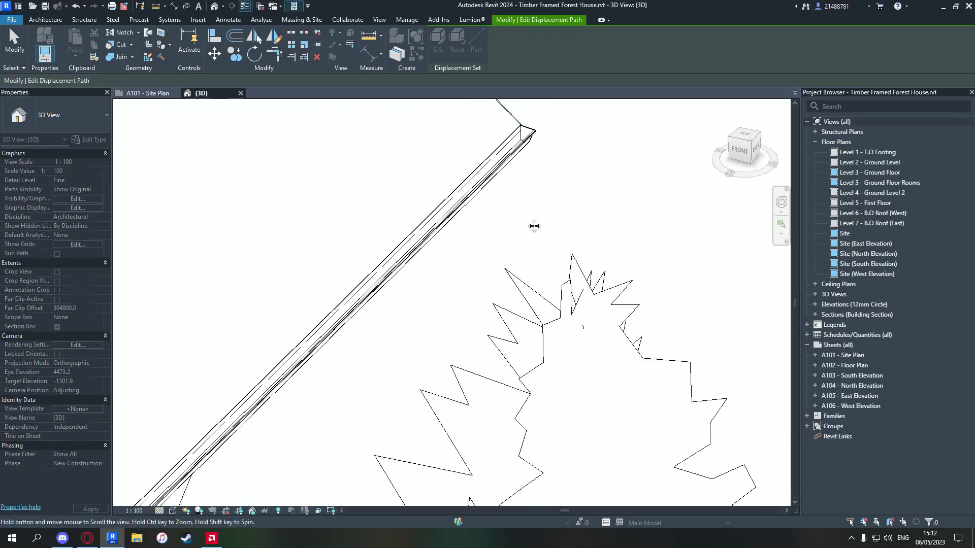
{"action": "scroll", "coordinate": [533, 195], "scroll_direction": "down", "scroll_amount": 6}
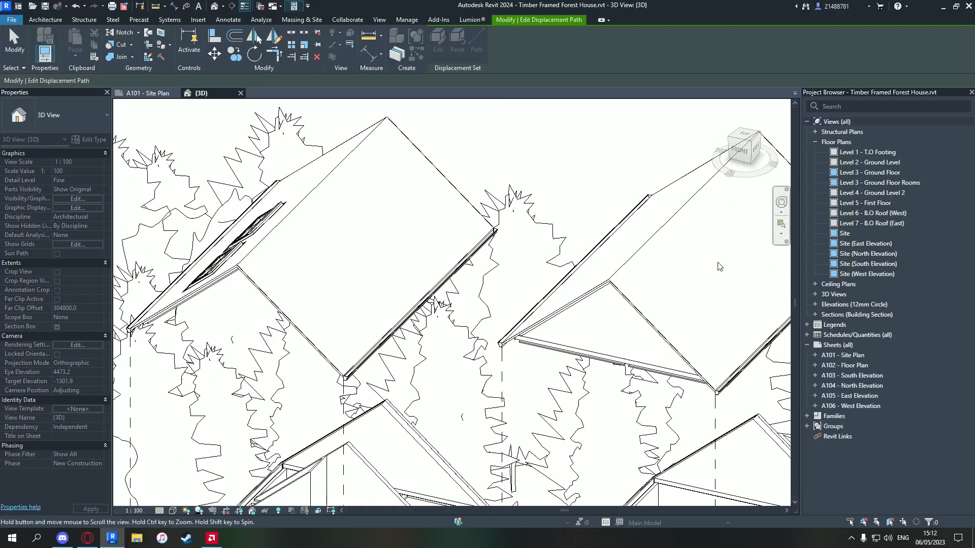
{"action": "scroll", "coordinate": [632, 236], "scroll_direction": "up", "scroll_amount": 7}
{"action": "scroll", "coordinate": [634, 238], "scroll_direction": "down", "scroll_amount": 6}
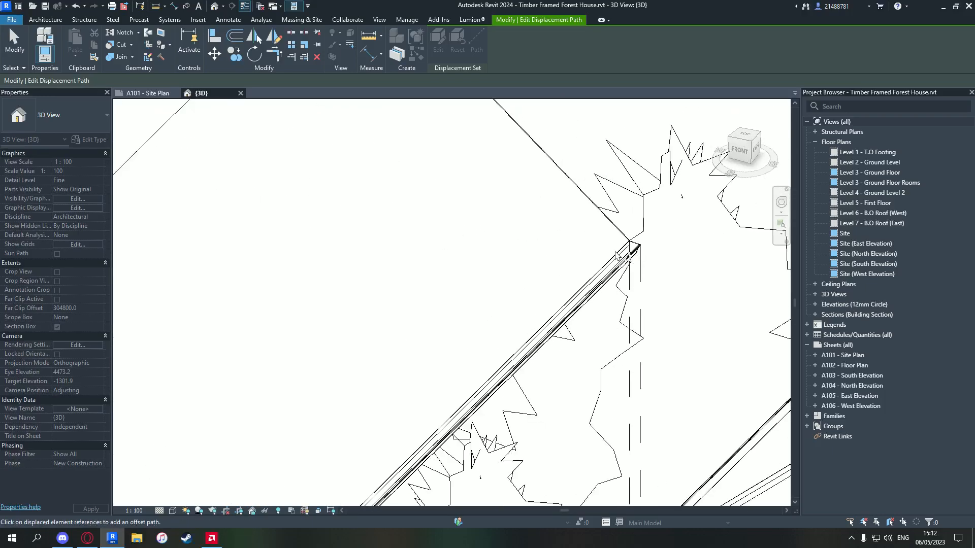
{"action": "scroll", "coordinate": [392, 216], "scroll_direction": "up", "scroll_amount": 3}
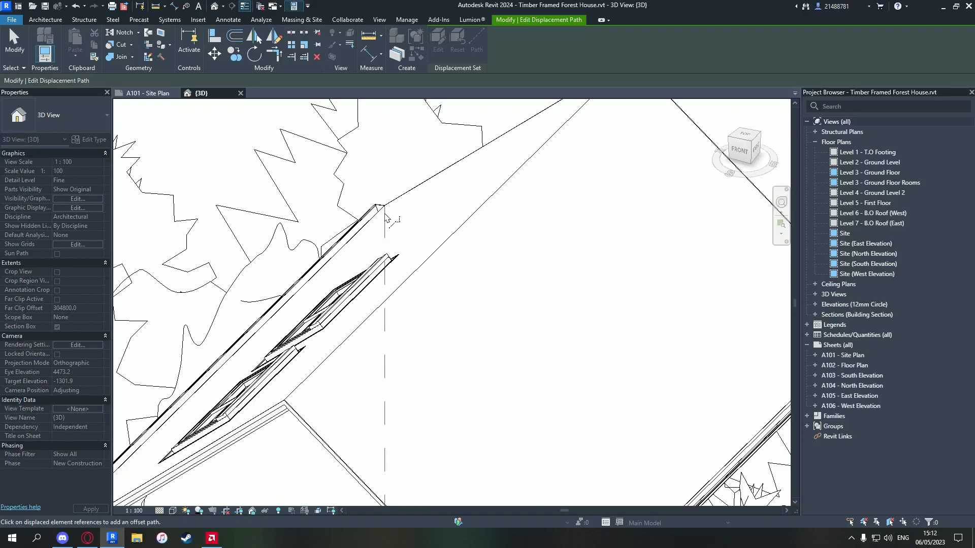
{"action": "scroll", "coordinate": [385, 222], "scroll_direction": "down", "scroll_amount": 5}
{"action": "scroll", "coordinate": [297, 223], "scroll_direction": "up", "scroll_amount": 7}
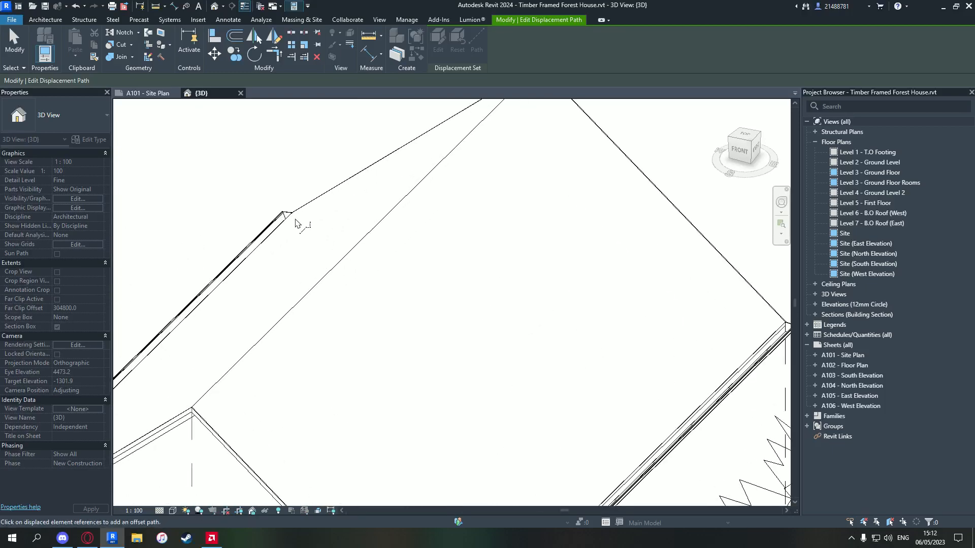
{"action": "key", "text": "Escape"}
{"action": "scroll", "coordinate": [297, 220], "scroll_direction": "down", "scroll_amount": 8}
{"action": "key", "text": "Escape"}
- Examine the raised roofs, their dashed displacement paths and the exposed interiors of both houses
{"action": "mouse_move", "coordinate": [401, 232]}
{"action": "middle_mouse_down", "text": "shift"}
{"action": "mouse_move", "coordinate": [367, 239]}
{"action": "mouse_move", "coordinate": [343, 223]}
{"action": "mouse_move", "coordinate": [386, 285]}
{"action": "mouse_move", "coordinate": [426, 261]}
{"action": "mouse_move", "coordinate": [419, 275]}
{"action": "mouse_move", "coordinate": [398, 271]}
{"action": "mouse_move", "coordinate": [452, 254]}
{"action": "mouse_move", "coordinate": [434, 214]}
{"action": "mouse_move", "coordinate": [417, 301]}
{"action": "mouse_move", "coordinate": [395, 231]}
{"action": "middle_mouse_up", "text": "shift"}
{"action": "left_click", "coordinate": [353, 231]}
{"action": "scroll", "coordinate": [386, 286], "scroll_direction": "up", "scroll_amount": 3}
{"action": "key", "text": "Escape"}
{"action": "scroll", "coordinate": [420, 276], "scroll_direction": "down", "scroll_amount": 3}
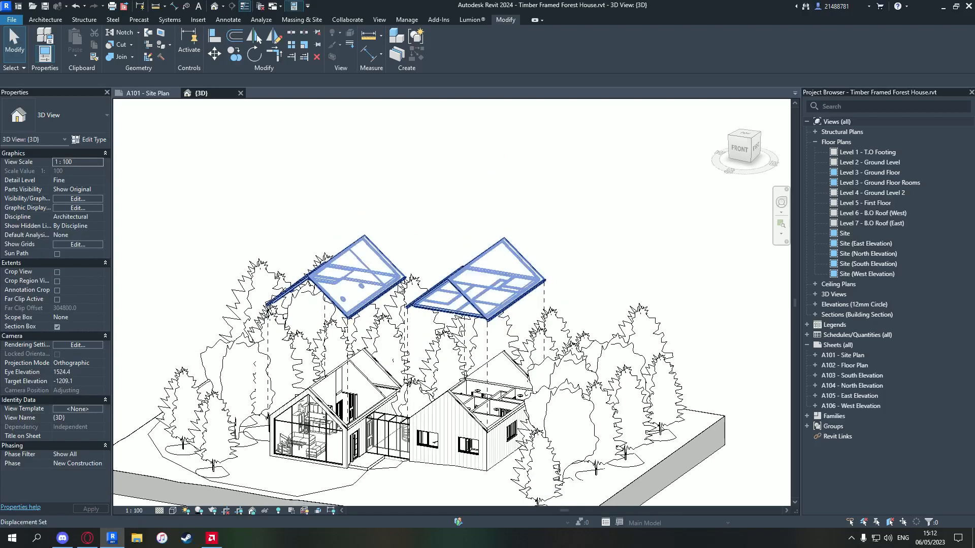
{"action": "middle_click_drag", "start_coordinate": [410, 422], "coordinate": [449, 388], "text": "shift"}
{"action": "scroll", "coordinate": [371, 381], "scroll_direction": "up", "scroll_amount": 4}
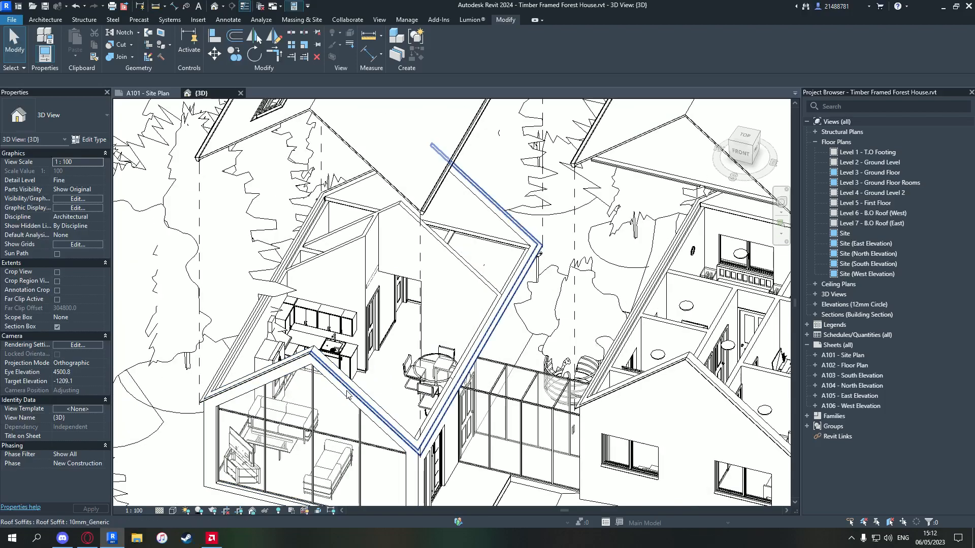
{"action": "scroll", "coordinate": [634, 449], "scroll_direction": "down", "scroll_amount": 6}
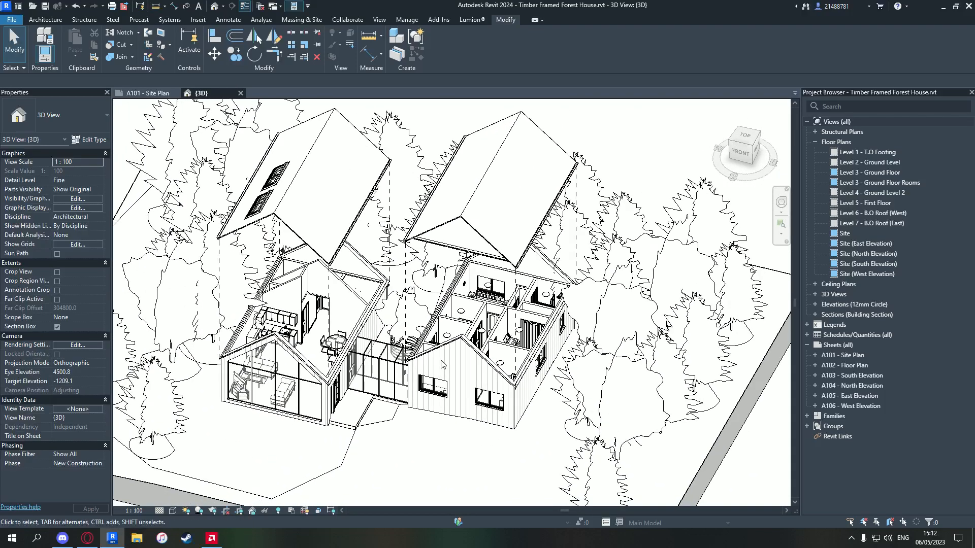
{"action": "scroll", "coordinate": [441, 364], "scroll_direction": "down", "scroll_amount": 2}
{"action": "middle_click_drag", "start_coordinate": [441, 364], "coordinate": [315, 370], "text": "shift"}
{"action": "scroll", "coordinate": [329, 381], "scroll_direction": "up", "scroll_amount": 1}
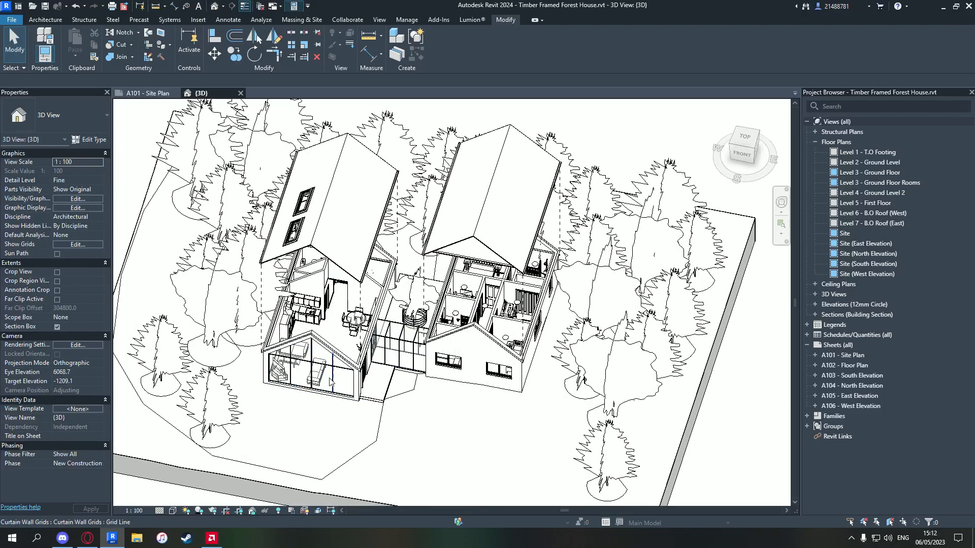
- Create a displacement set from the front gable walls of both houses
{"action": "scroll", "coordinate": [331, 381], "scroll_direction": "up", "scroll_amount": 3}
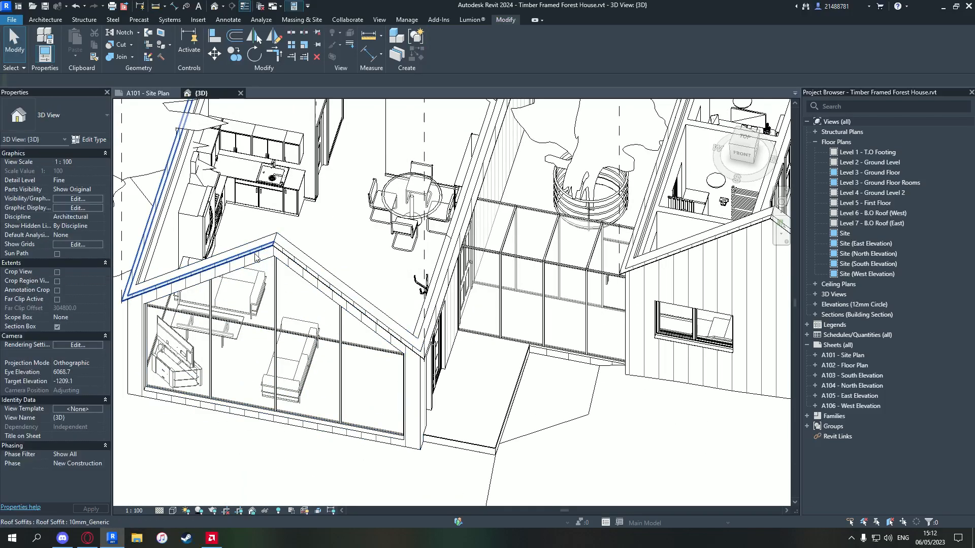
{"action": "left_click", "coordinate": [257, 263]}
{"action": "scroll", "coordinate": [258, 264], "scroll_direction": "down", "scroll_amount": 2}
{"action": "mouse_move", "coordinate": [284, 355]}
{"action": "middle_mouse_down", "text": "shift"}
{"action": "mouse_move", "coordinate": [398, 316]}
{"action": "mouse_move", "coordinate": [299, 345]}
{"action": "middle_mouse_up", "text": "shift"}
{"action": "scroll", "coordinate": [291, 262], "scroll_direction": "up", "scroll_amount": 3}
{"action": "middle_click_drag", "start_coordinate": [290, 261], "coordinate": [294, 391]}
{"action": "middle_click_drag", "start_coordinate": [295, 390], "coordinate": [236, 467], "text": "shift"}
{"action": "scroll", "coordinate": [360, 389], "scroll_direction": "down", "scroll_amount": 3}
{"action": "scroll", "coordinate": [422, 283], "scroll_direction": "up", "scroll_amount": 4}
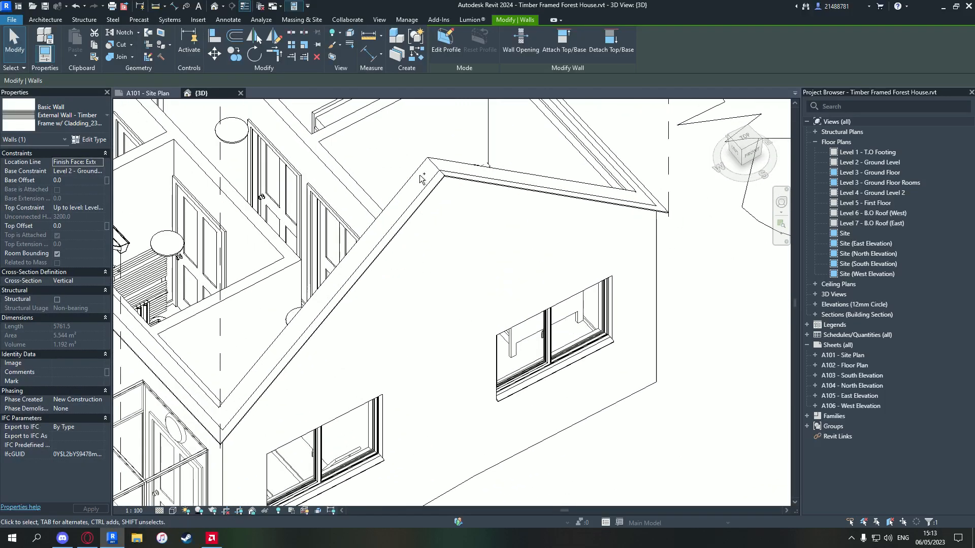
{"action": "left_click", "coordinate": [420, 171], "text": "ctrl"}
{"action": "scroll", "coordinate": [418, 170], "scroll_direction": "down", "scroll_amount": 5}
{"action": "scroll", "coordinate": [399, 221], "scroll_direction": "down", "scroll_amount": 2}
{"action": "middle_click_drag", "start_coordinate": [398, 221], "coordinate": [258, 300], "text": "shift"}
{"action": "scroll", "coordinate": [308, 290], "scroll_direction": "up", "scroll_amount": 4}
{"action": "middle_click_drag", "start_coordinate": [721, 293], "coordinate": [381, 283]}
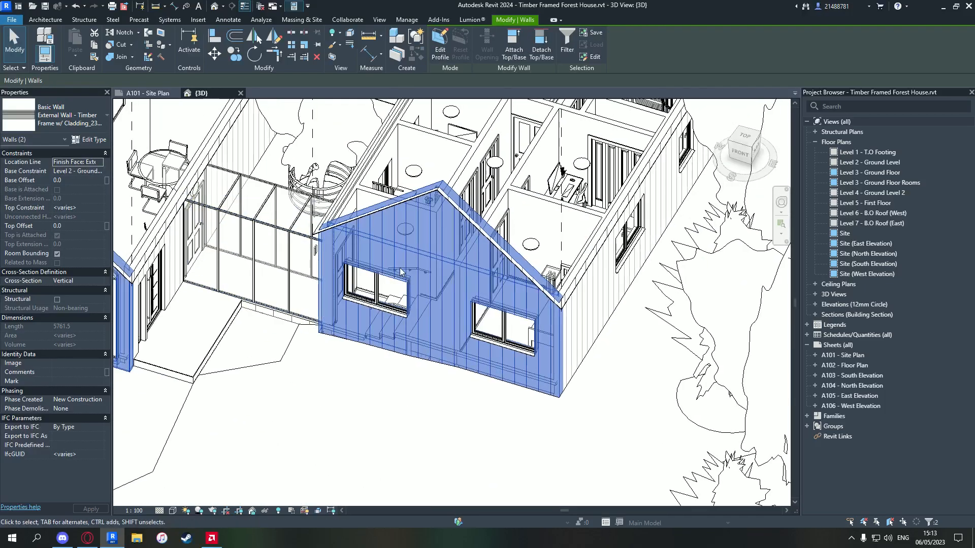
{"action": "scroll", "coordinate": [381, 283], "scroll_direction": "up", "scroll_amount": 3}
{"action": "scroll", "coordinate": [341, 309], "scroll_direction": "down", "scroll_amount": 3}
{"action": "middle_click_drag", "start_coordinate": [335, 317], "coordinate": [470, 295]}
{"action": "middle_click_drag", "start_coordinate": [249, 318], "coordinate": [326, 299]}
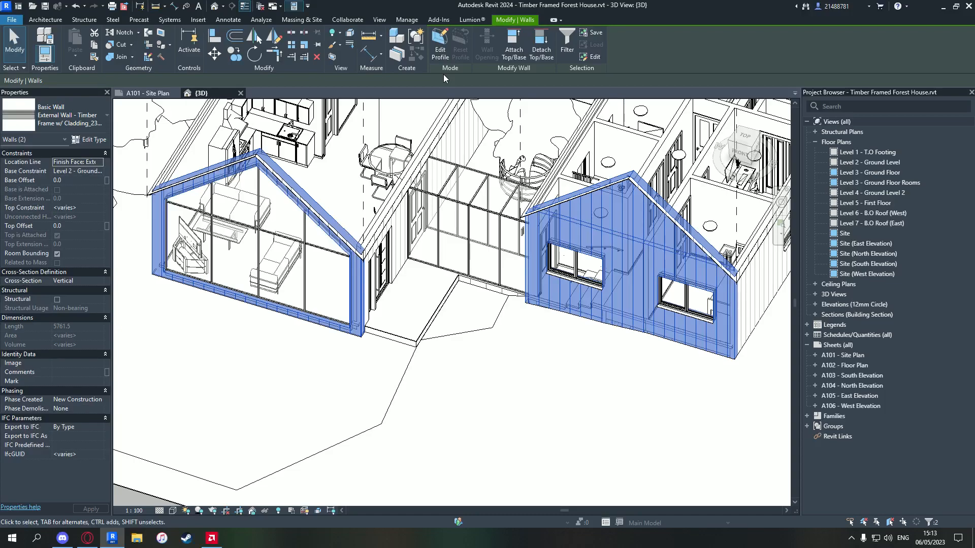
{"action": "left_click", "coordinate": [350, 32]}
- Displace the gable wall set forward, away from the houses, by about 6539 mm along negative Y, and deselect it
{"action": "scroll", "coordinate": [401, 203], "scroll_direction": "down", "scroll_amount": 3}
{"action": "left_click_drag", "start_coordinate": [404, 190], "coordinate": [348, 279]}
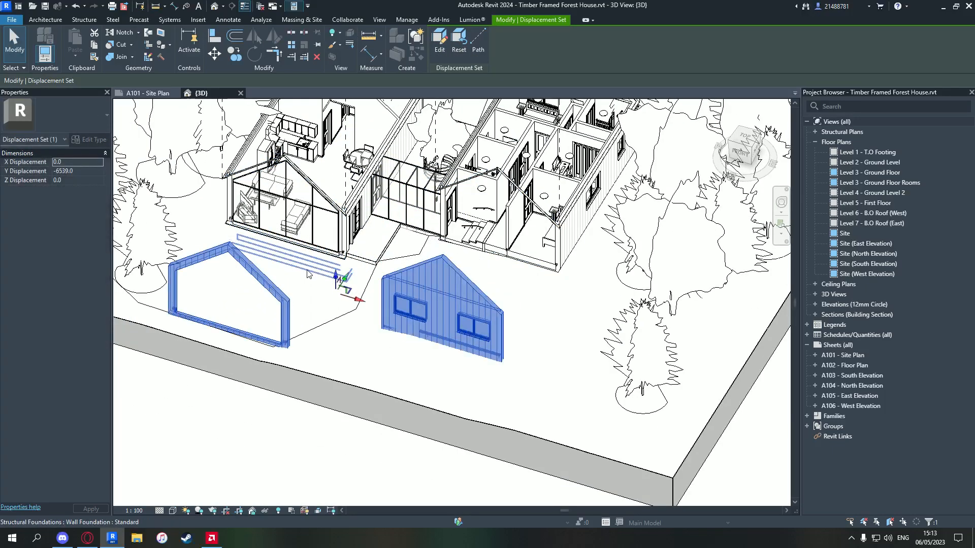
{"action": "middle_click_drag", "start_coordinate": [308, 273], "coordinate": [352, 266], "text": "shift"}
{"action": "scroll", "coordinate": [402, 258], "scroll_direction": "up", "scroll_amount": 2}
{"action": "scroll", "coordinate": [402, 258], "scroll_direction": "up", "scroll_amount": 1}
{"action": "scroll", "coordinate": [409, 297], "scroll_direction": "down", "scroll_amount": 4}
{"action": "left_click", "coordinate": [507, 311]}
- Examine the displaced gable walls with their windows and the openings left at the front of both houses
{"action": "scroll", "coordinate": [393, 294], "scroll_direction": "up", "scroll_amount": 4}
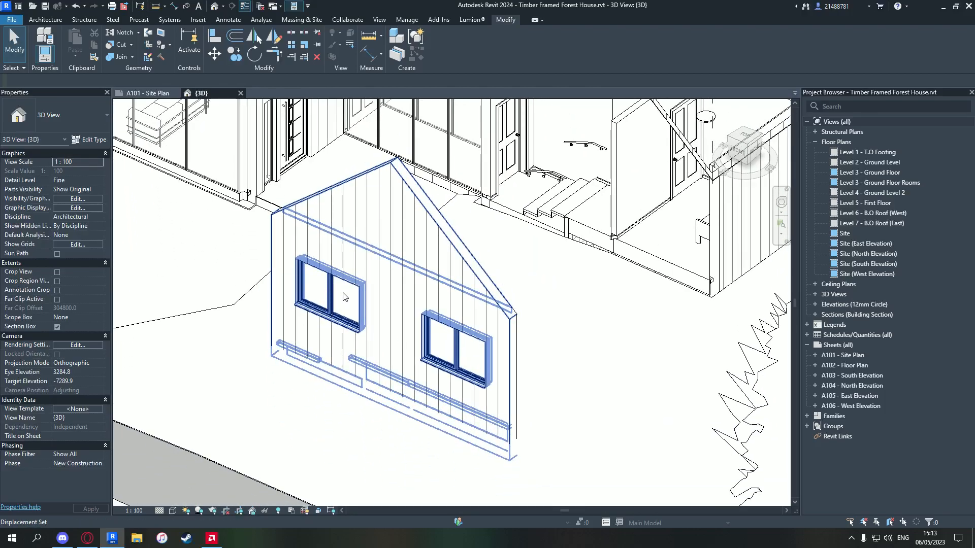
{"action": "scroll", "coordinate": [344, 297], "scroll_direction": "down", "scroll_amount": 4}
{"action": "scroll", "coordinate": [425, 314], "scroll_direction": "up", "scroll_amount": 3}
{"action": "scroll", "coordinate": [491, 358], "scroll_direction": "down", "scroll_amount": 3}
{"action": "scroll", "coordinate": [492, 359], "scroll_direction": "up", "scroll_amount": 1}
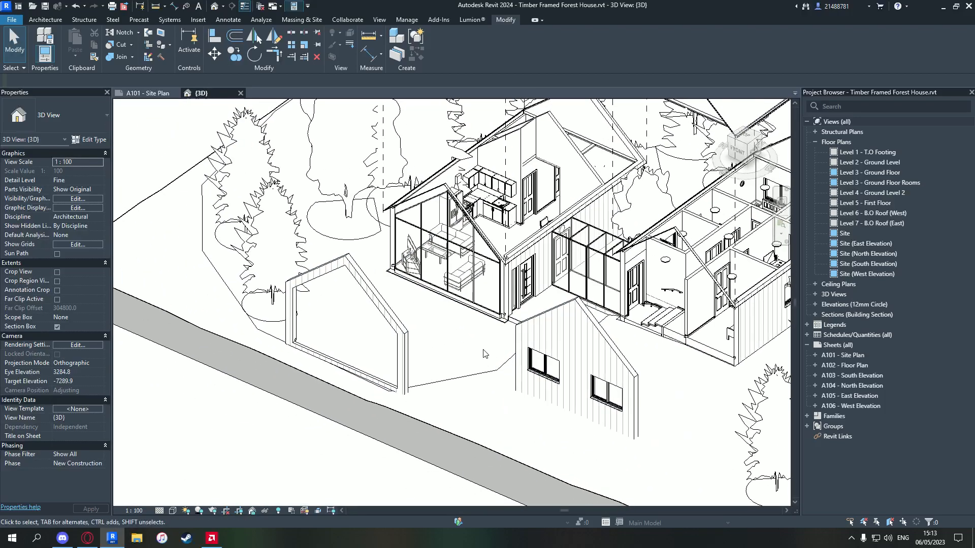
{"action": "scroll", "coordinate": [416, 226], "scroll_direction": "up", "scroll_amount": 4}
{"action": "mouse_move", "coordinate": [419, 202]}
{"action": "middle_mouse_down", "text": "shift"}
{"action": "mouse_move", "coordinate": [387, 233]}
{"action": "mouse_move", "coordinate": [426, 190]}
{"action": "middle_mouse_up", "text": "shift"}
{"action": "mouse_move", "coordinate": [488, 150]}
{"action": "middle_mouse_down"}
{"action": "mouse_move", "coordinate": [378, 210]}
{"action": "mouse_move", "coordinate": [491, 161]}
{"action": "middle_mouse_up"}
{"action": "scroll", "coordinate": [379, 210], "scroll_direction": "down", "scroll_amount": 3}
{"action": "middle_click_drag", "start_coordinate": [643, 394], "coordinate": [390, 296]}
{"action": "scroll", "coordinate": [450, 298], "scroll_direction": "up", "scroll_amount": 4}
{"action": "scroll", "coordinate": [293, 247], "scroll_direction": "down", "scroll_amount": 2}
{"action": "middle_click_drag", "start_coordinate": [117, 202], "coordinate": [474, 306]}
{"action": "scroll", "coordinate": [474, 307], "scroll_direction": "down", "scroll_amount": 1}
{"action": "middle_click_drag", "start_coordinate": [325, 229], "coordinate": [366, 382]}
- Add the glazed curtain wall at the front of the kitchen and living house to the gable wall displacement set
{"action": "scroll", "coordinate": [468, 198], "scroll_direction": "up", "scroll_amount": 3}
{"action": "scroll", "coordinate": [421, 175], "scroll_direction": "down", "scroll_amount": 4}
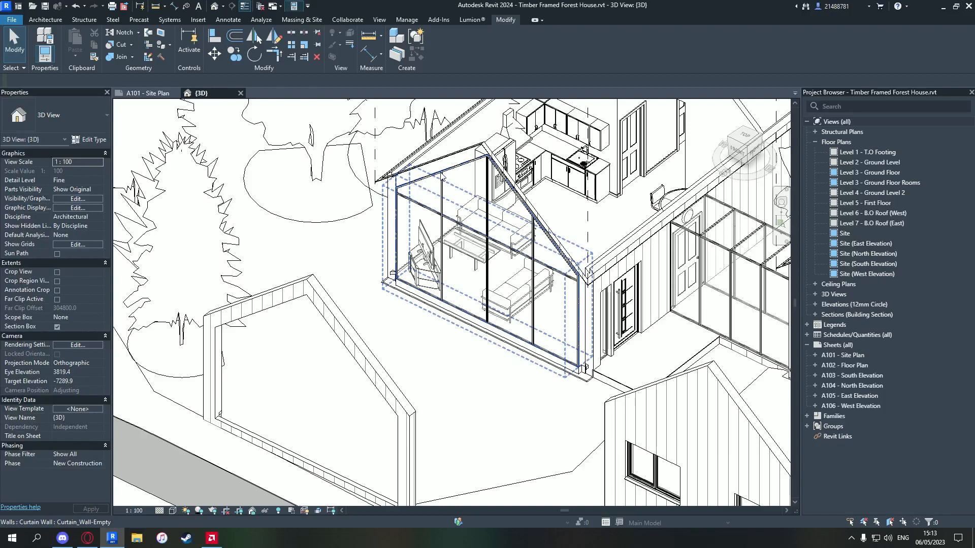
{"action": "left_click", "coordinate": [339, 320]}
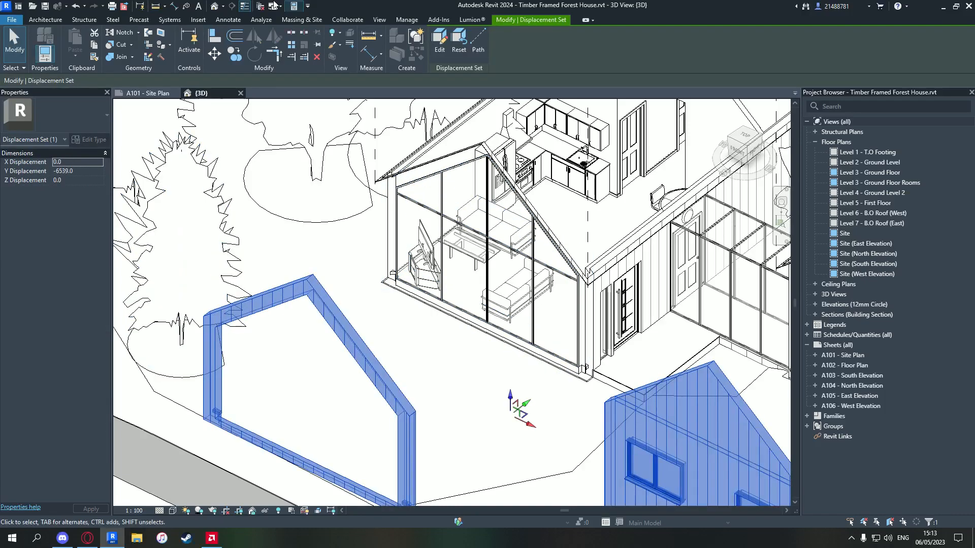
{"action": "left_click", "coordinate": [440, 49]}
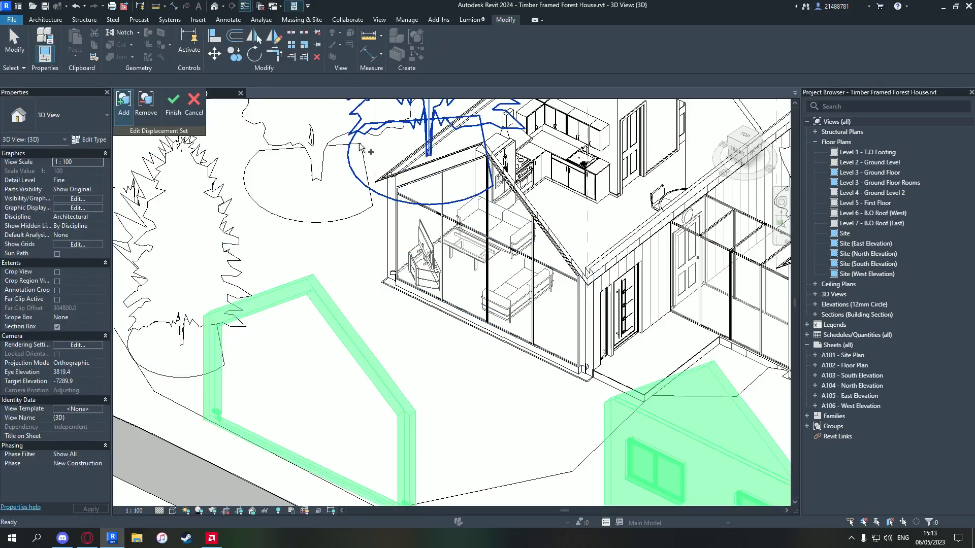
{"action": "left_click", "coordinate": [445, 199]}
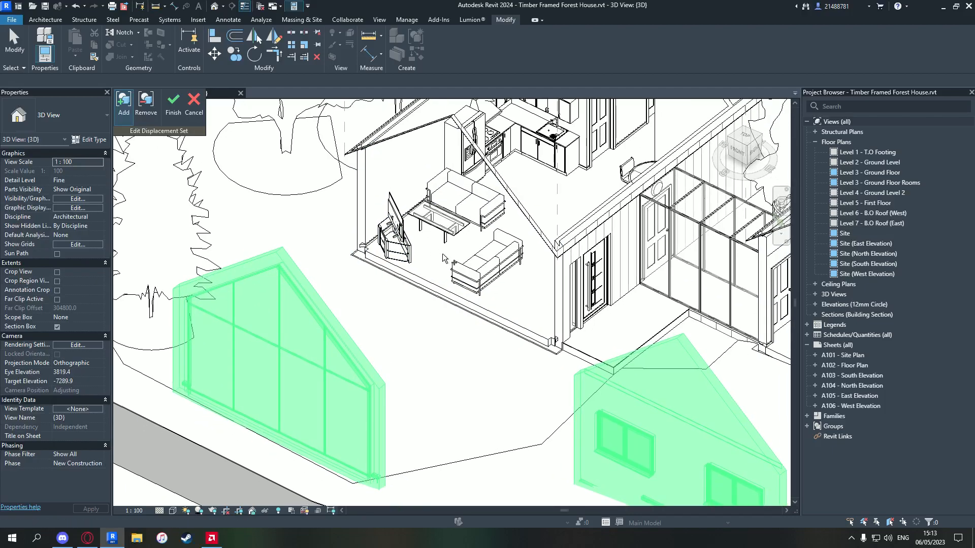
{"action": "left_click", "coordinate": [171, 105]}
- Add displacement path lines from the corners of the displaced gable walls back to both houses
{"action": "middle_click_drag", "start_coordinate": [404, 292], "coordinate": [382, 278], "text": "shift"}
{"action": "scroll", "coordinate": [398, 235], "scroll_direction": "down", "scroll_amount": 2}
{"action": "middle_click_drag", "start_coordinate": [358, 218], "coordinate": [414, 238], "text": "shift"}
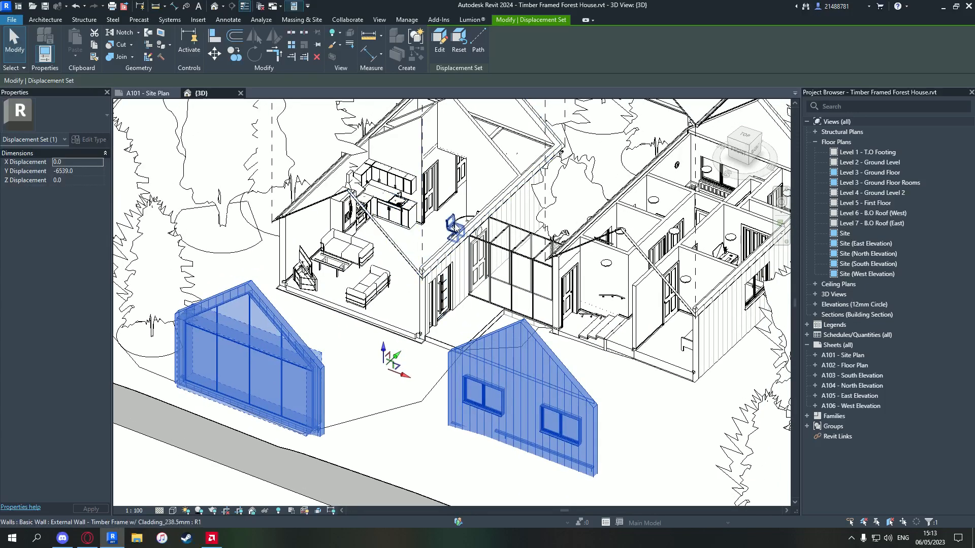
{"action": "left_click", "coordinate": [477, 41]}
{"action": "scroll", "coordinate": [199, 326], "scroll_direction": "up", "scroll_amount": 5}
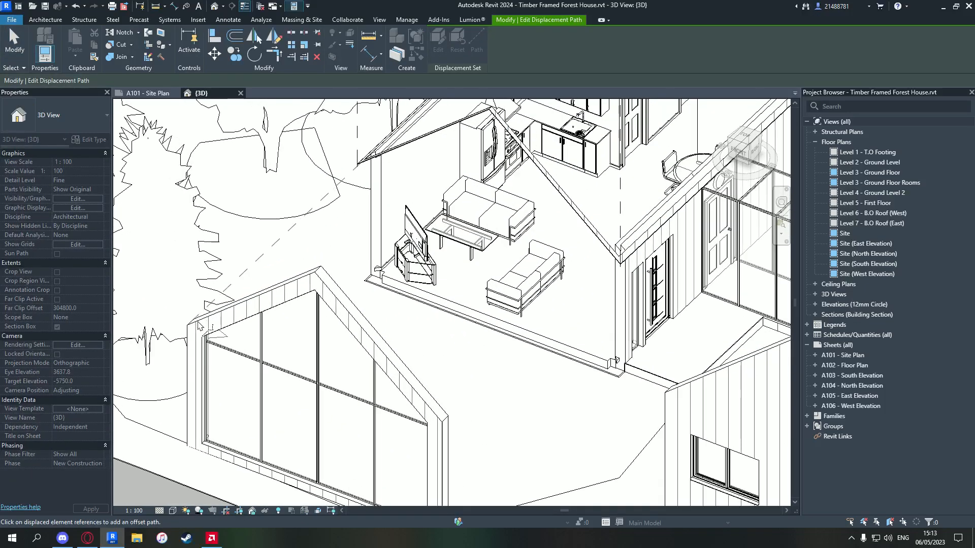
{"action": "middle_click_drag", "start_coordinate": [448, 425], "coordinate": [440, 397]}
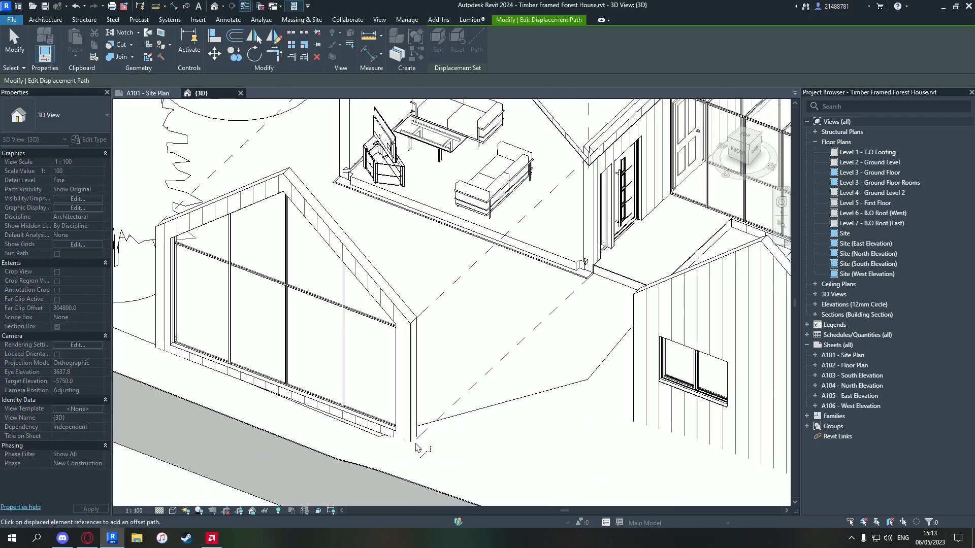
{"action": "middle_click_drag", "start_coordinate": [624, 465], "coordinate": [396, 357]}
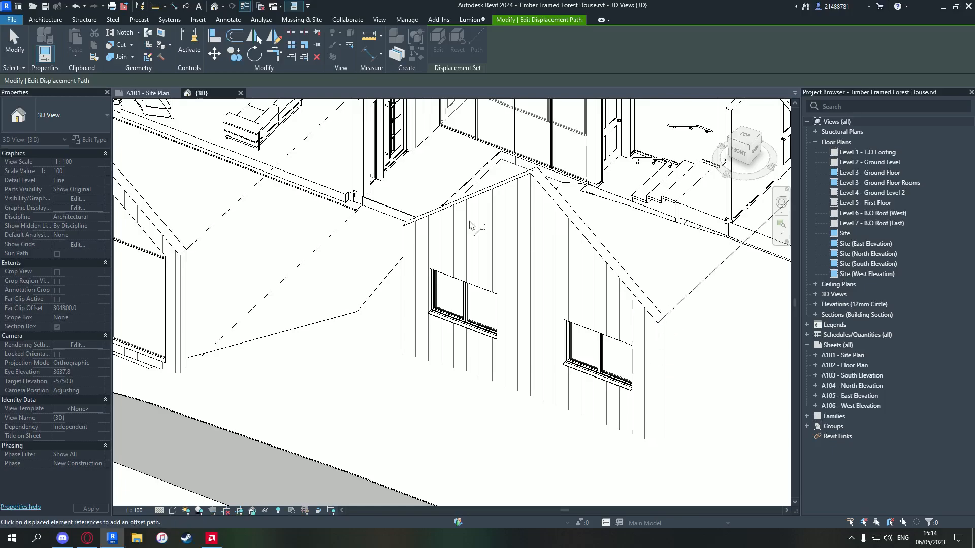
{"action": "middle_click_drag", "start_coordinate": [275, 242], "coordinate": [369, 323]}
{"action": "scroll", "coordinate": [369, 323], "scroll_direction": "down", "scroll_amount": 5}
{"action": "scroll", "coordinate": [369, 323], "scroll_direction": "up", "scroll_amount": 5}
{"action": "key", "text": "Escape"}
- Examine the whole exploded view, including the raised roofs, displaced gable walls, path lines, and the interior stair with its wall-mounted rails
{"action": "scroll", "coordinate": [533, 285], "scroll_direction": "down", "scroll_amount": 7}
{"action": "middle_click_drag", "start_coordinate": [552, 263], "coordinate": [376, 290]}
{"action": "middle_click_drag", "start_coordinate": [437, 269], "coordinate": [403, 290], "text": "shift"}
{"action": "middle_click_drag", "start_coordinate": [434, 113], "coordinate": [377, 405]}
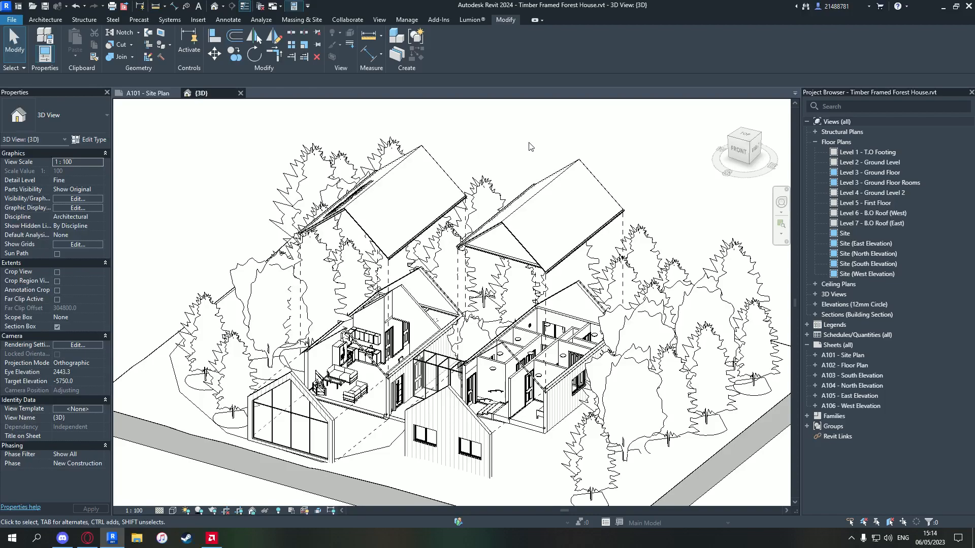
{"action": "scroll", "coordinate": [484, 374], "scroll_direction": "up", "scroll_amount": 10}
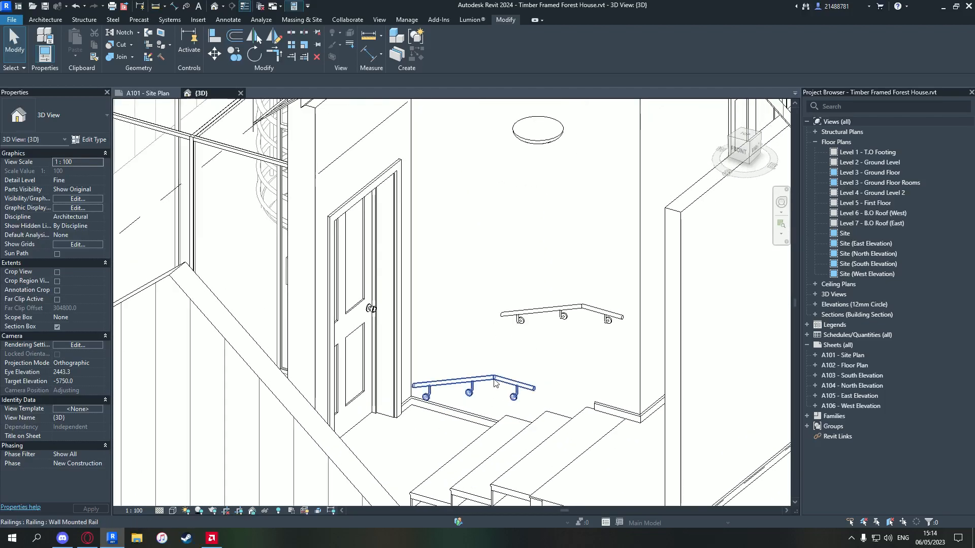
{"action": "scroll", "coordinate": [495, 384], "scroll_direction": "down", "scroll_amount": 10}
{"action": "middle_click_drag", "start_coordinate": [410, 353], "coordinate": [394, 329], "text": "shift"}
{"action": "scroll", "coordinate": [431, 334], "scroll_direction": "down", "scroll_amount": 3}
{"action": "middle_click_drag", "start_coordinate": [428, 336], "coordinate": [420, 338]}
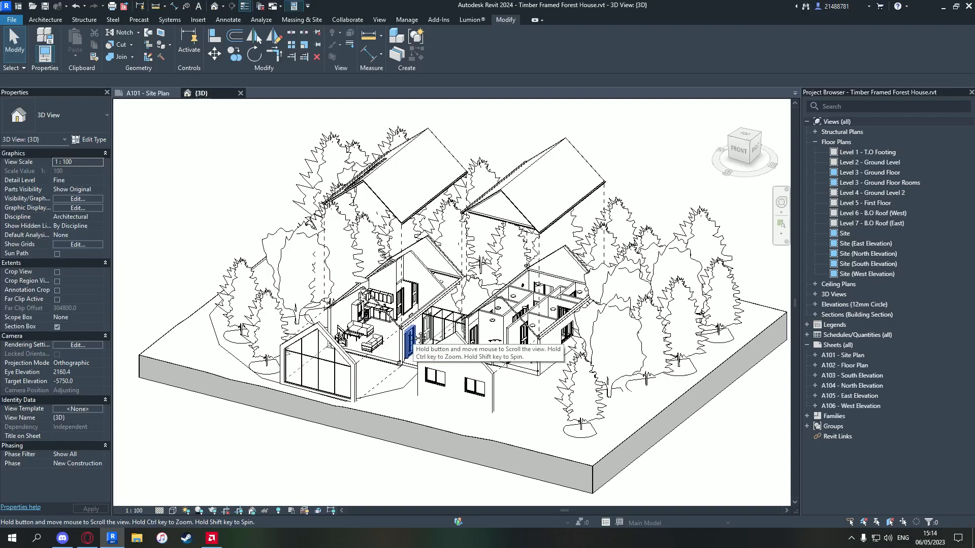